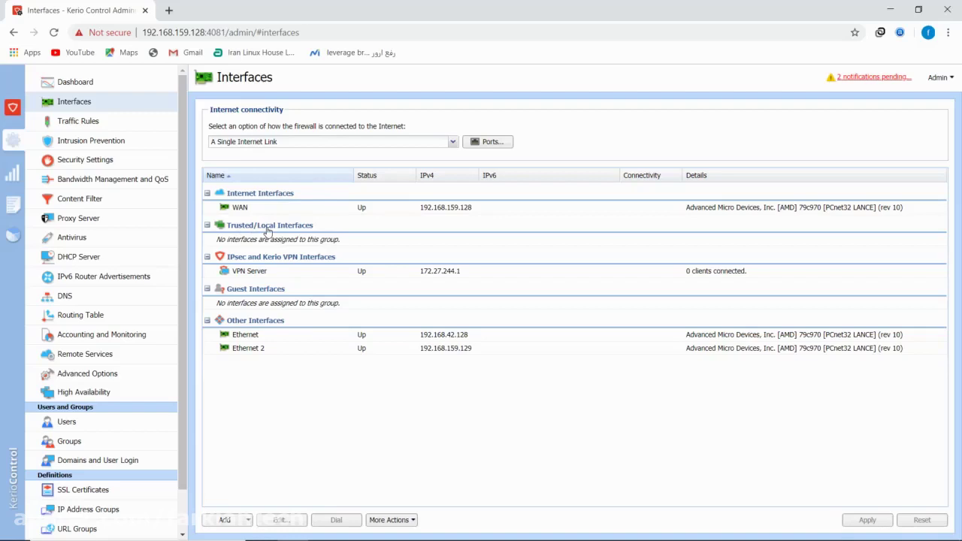
Rename the Ethernet interface to WAN 2 and assign it to the Internet Interfaces group.
double_click(245, 336)
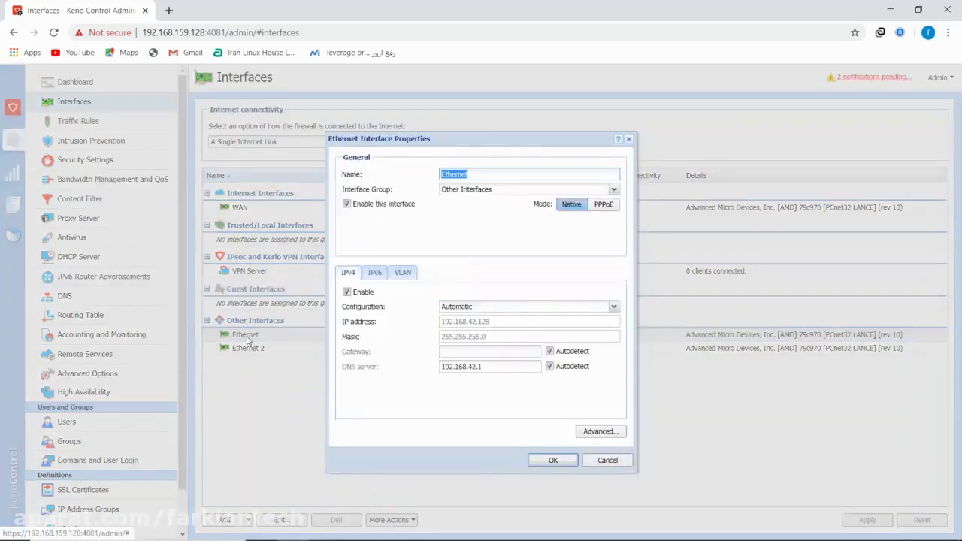
drag(508, 141, 507, 113)
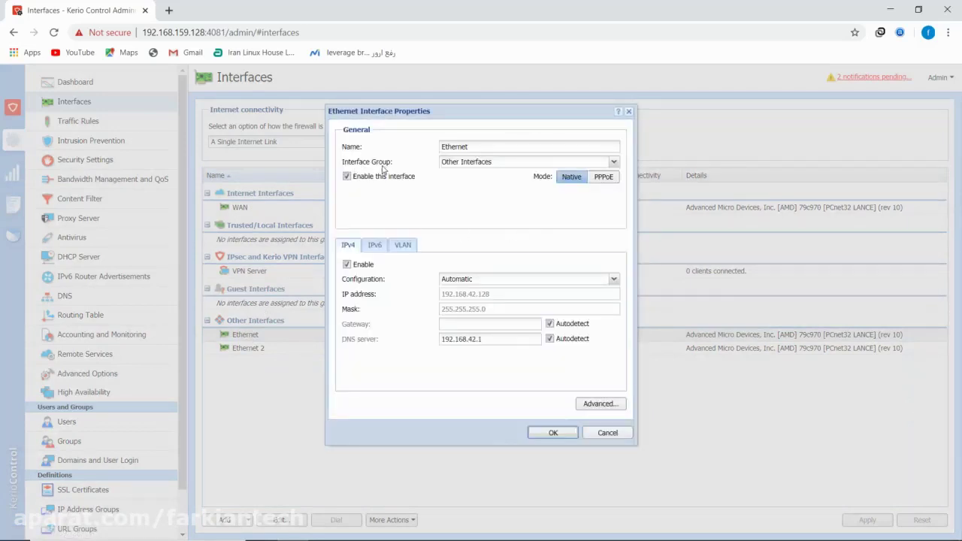
click(612, 164)
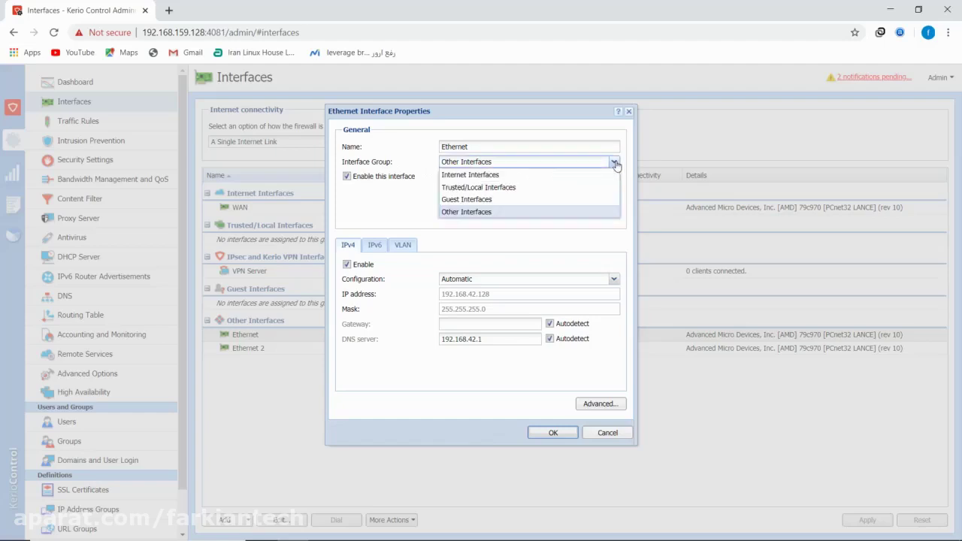
click(498, 176)
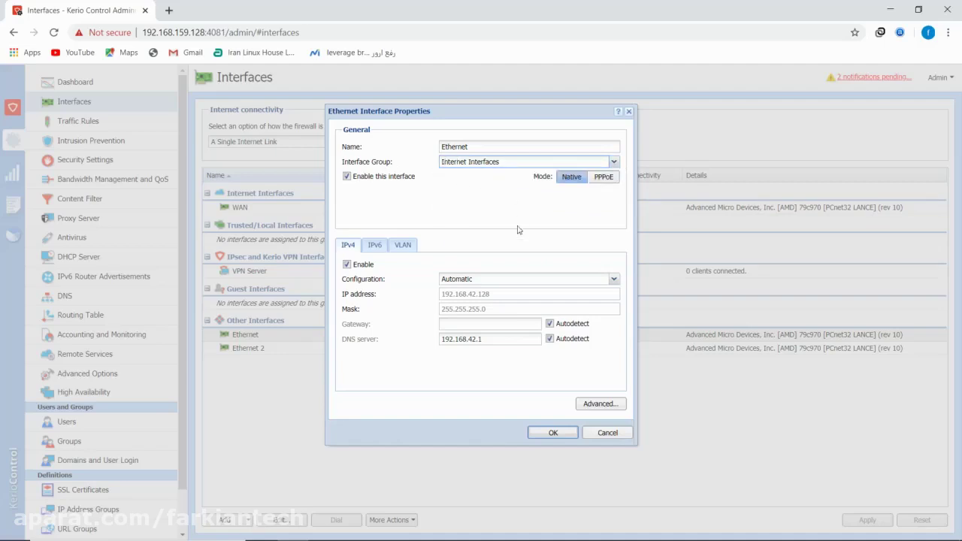
drag(474, 147, 411, 156)
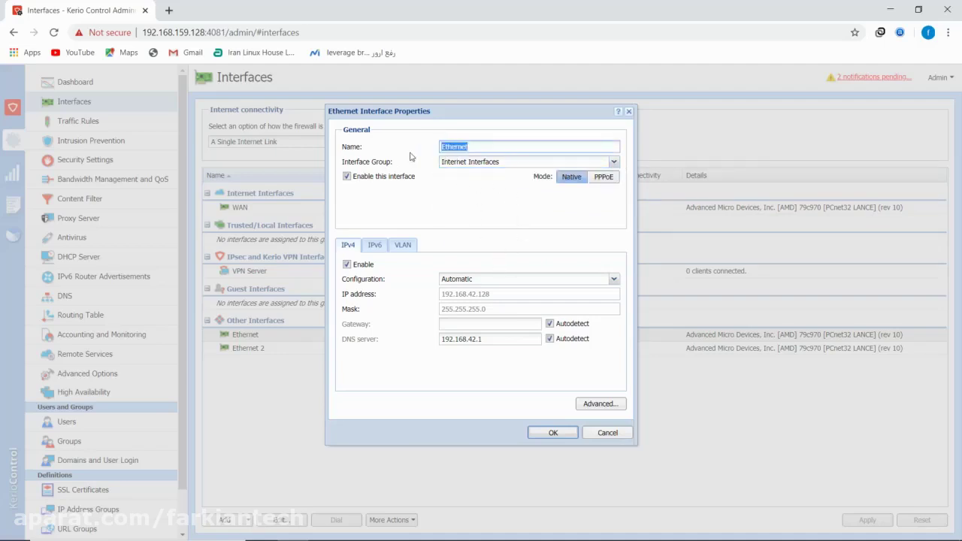
text(WAN 2)
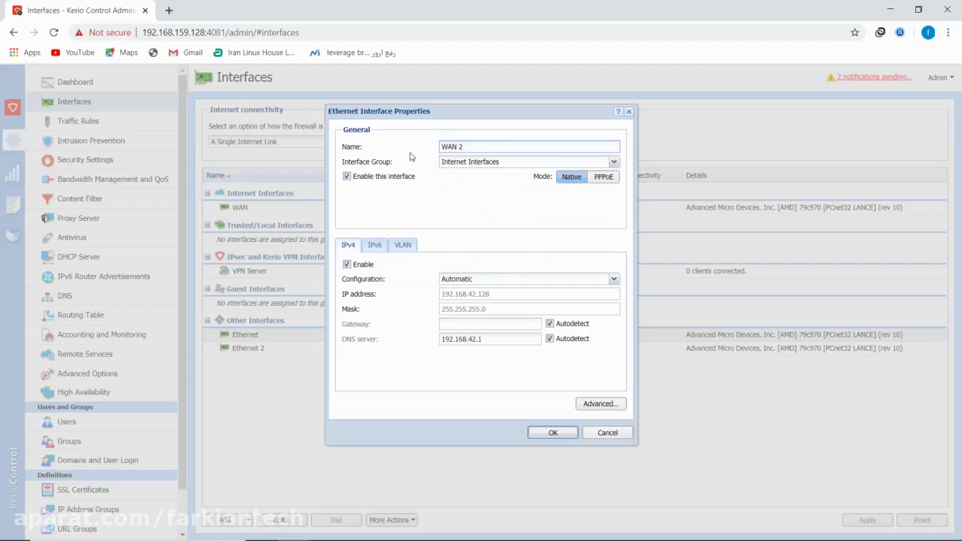
click(552, 433)
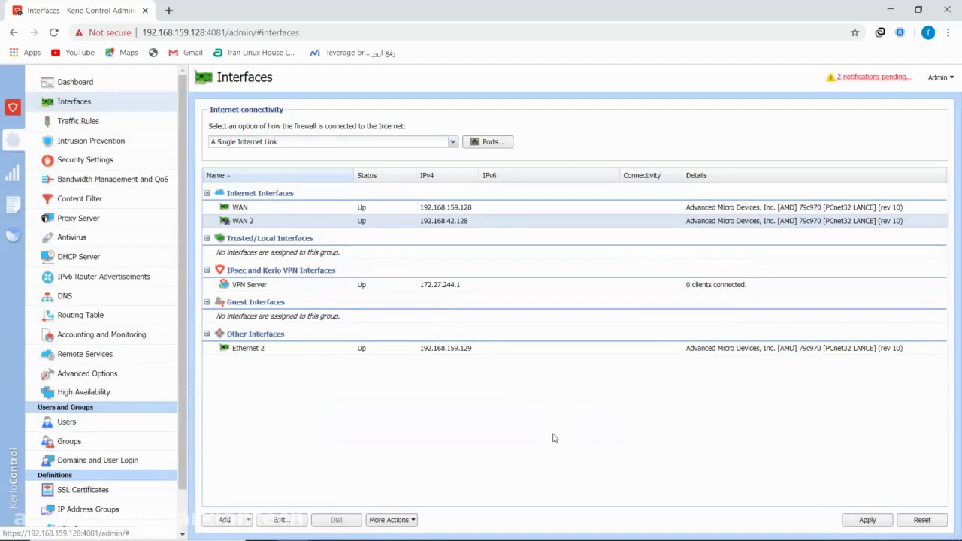
Rename the Ethernet 2 interface to LAN, assign it to the Trusted/Local Interfaces group, and apply the interface changes.
double_click(251, 349)
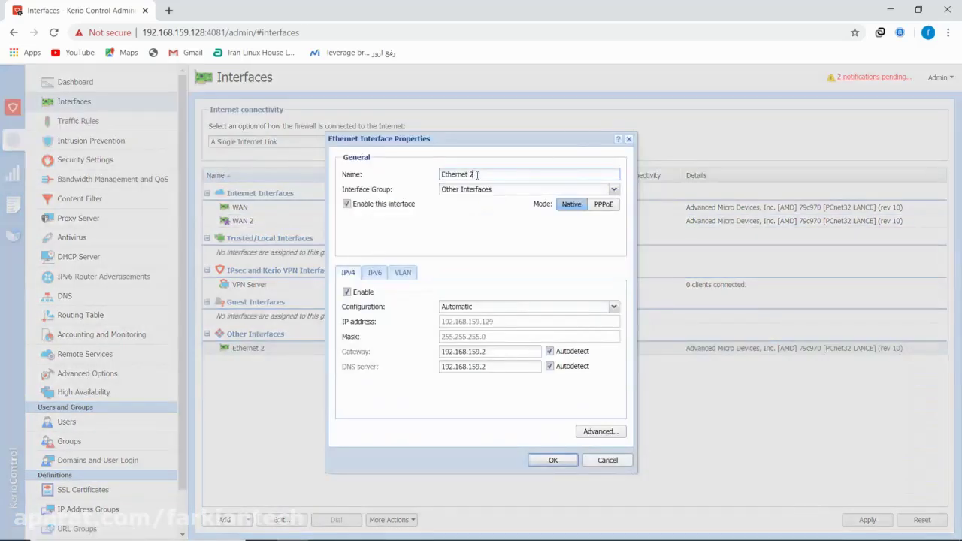
drag(474, 175, 425, 171)
text(LAN)
click(613, 190)
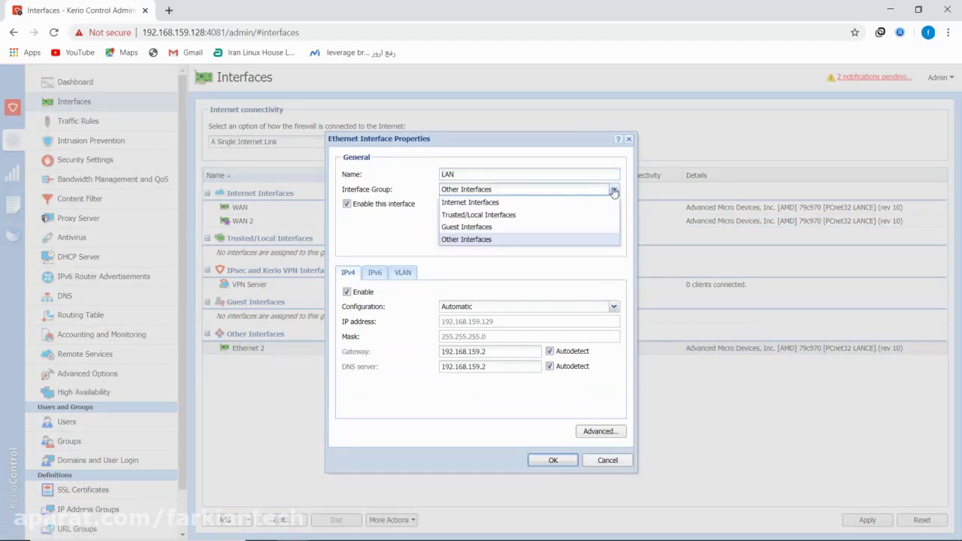
click(483, 216)
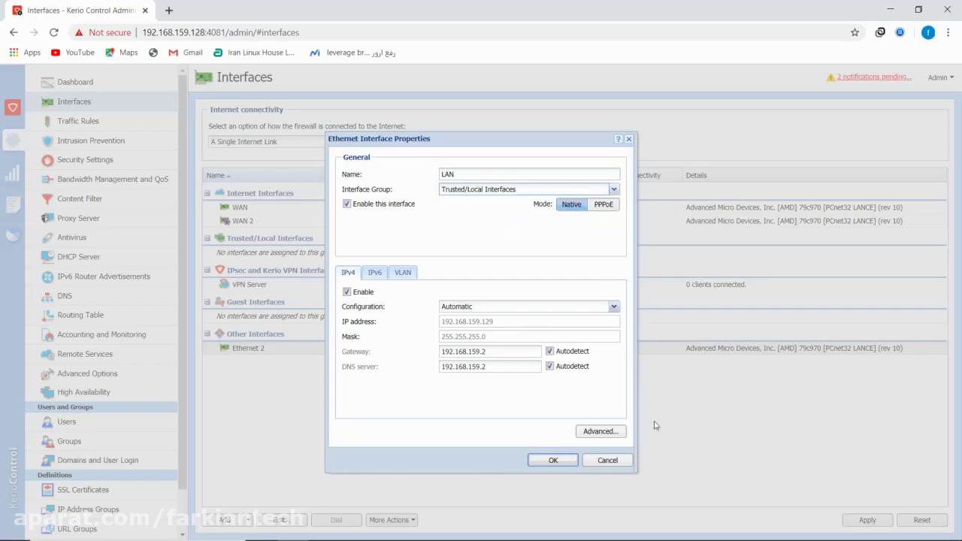
click(541, 461)
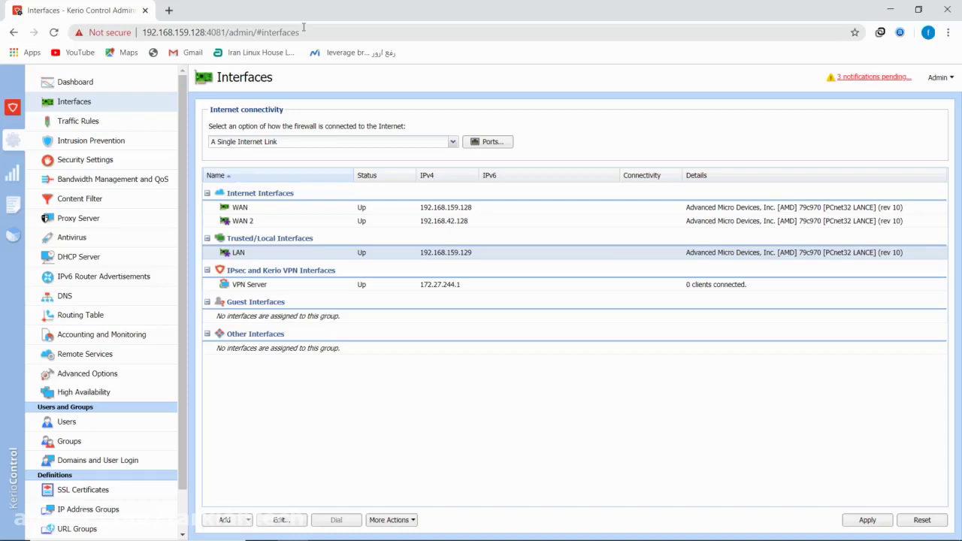
click(867, 520)
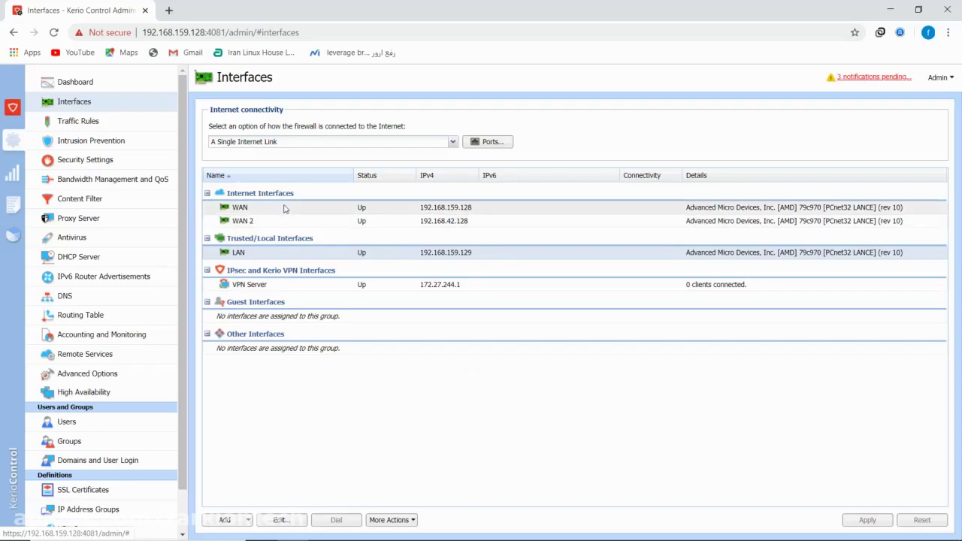
Examine the PPPoE dialing, IPv6 and VLAN settings of the WAN 2 interface without saving any changes.
double_click(257, 226)
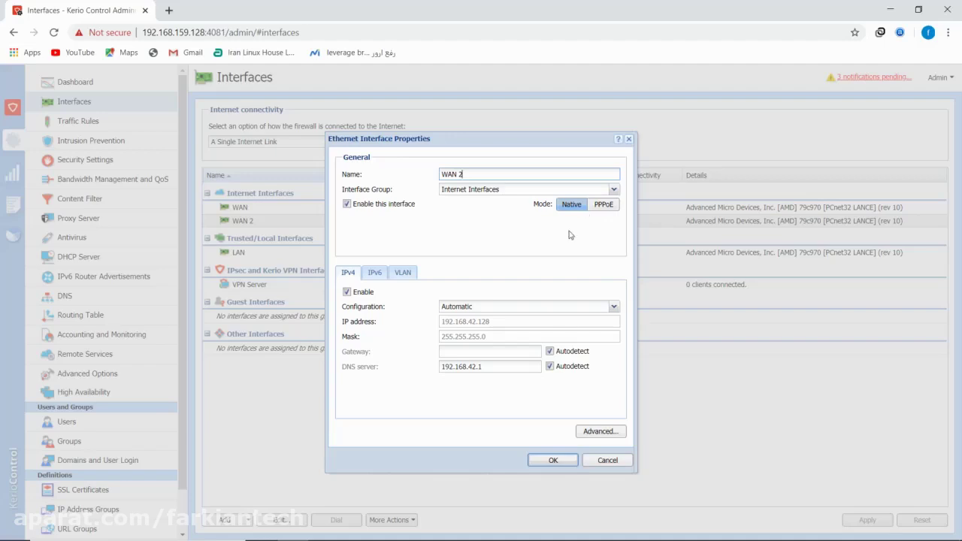
click(608, 206)
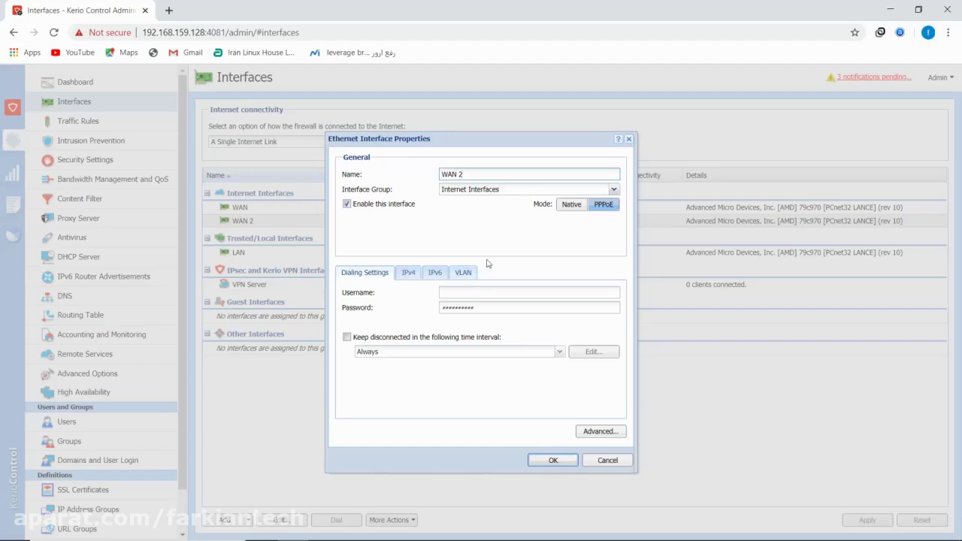
click(572, 205)
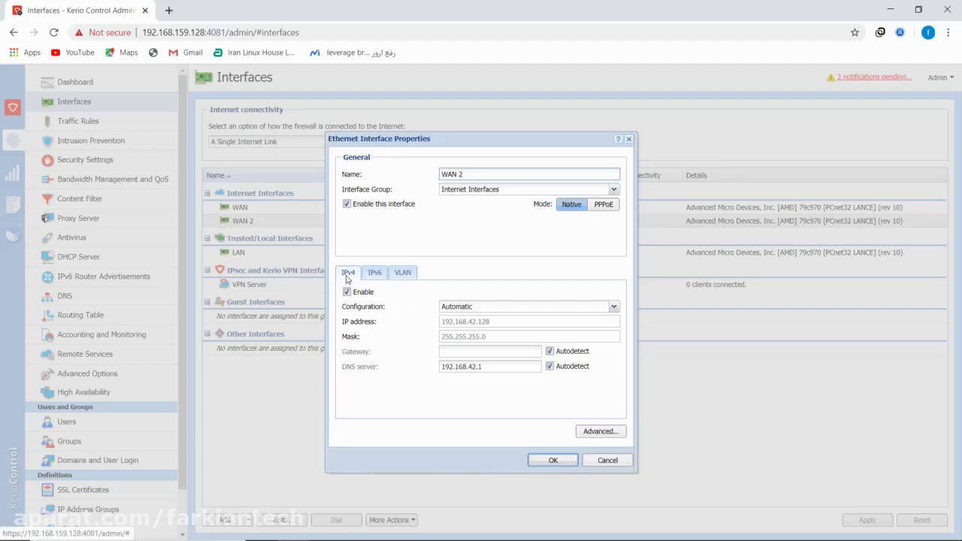
click(375, 275)
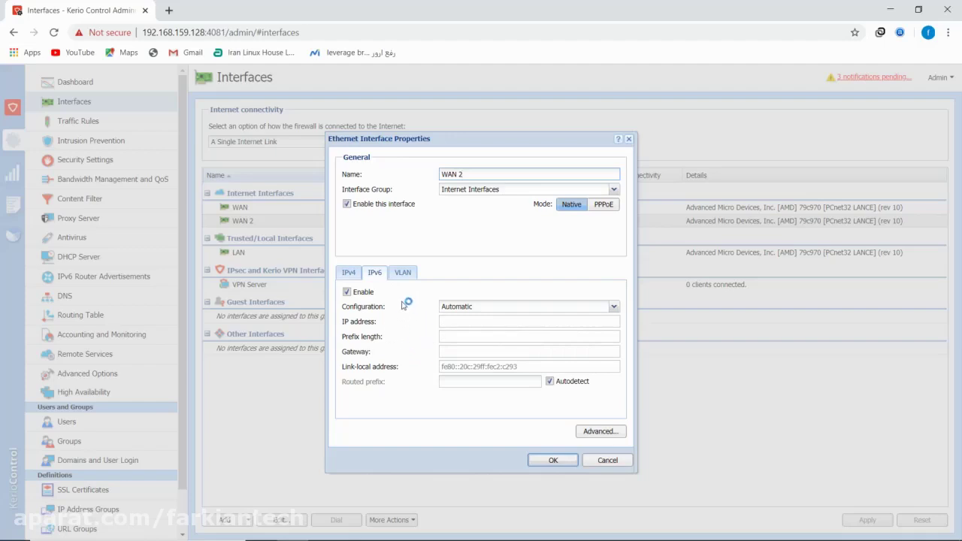
click(404, 273)
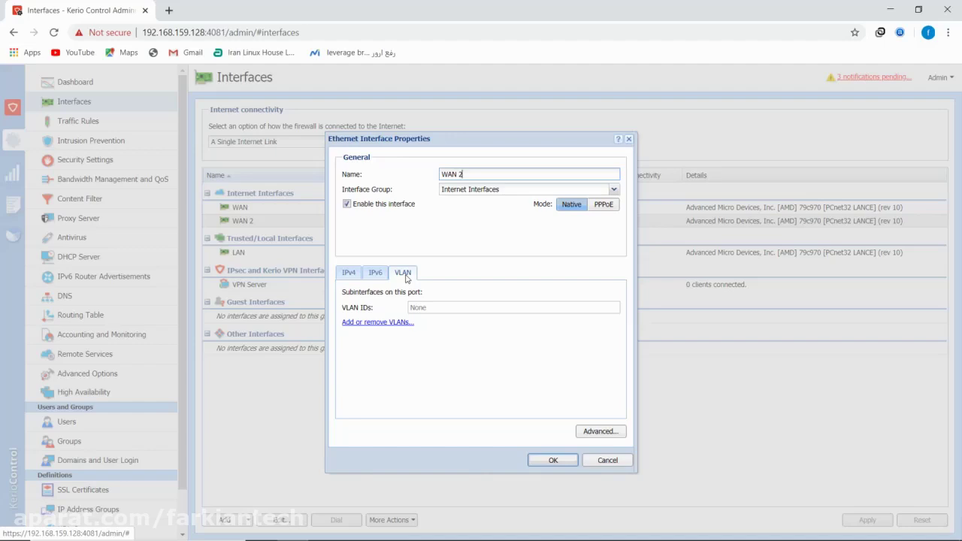
click(629, 139)
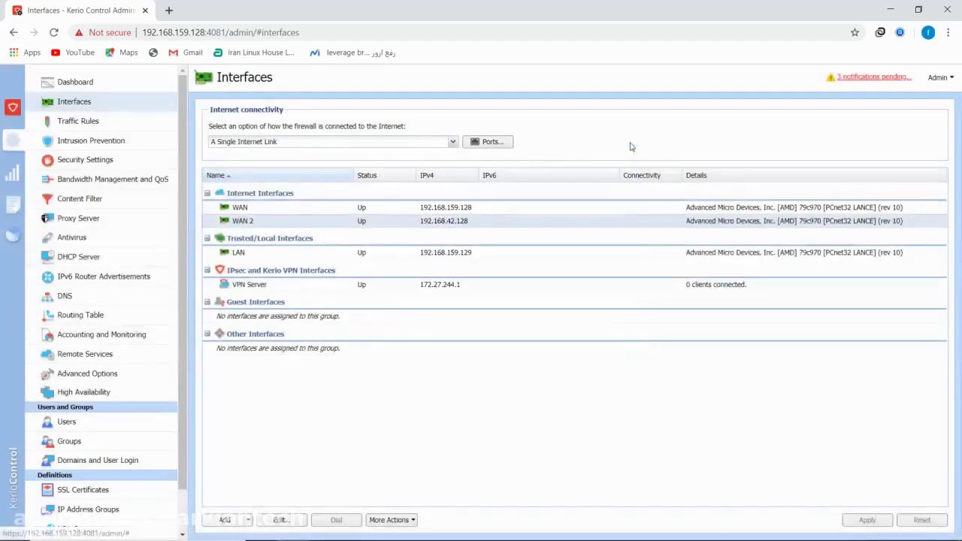
Create VLAN subinterfaces on the LAN port with the IDs 100;200;300;400.
double_click(249, 254)
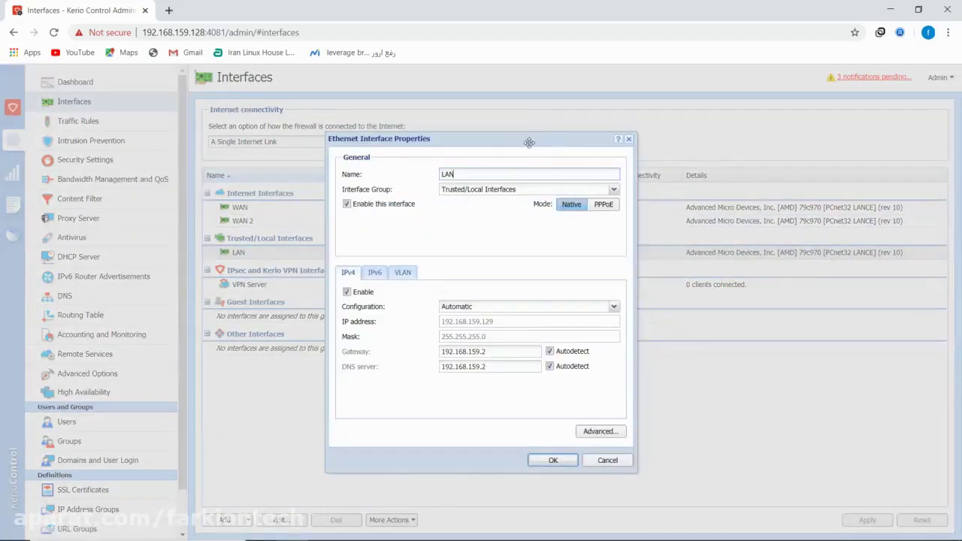
click(403, 274)
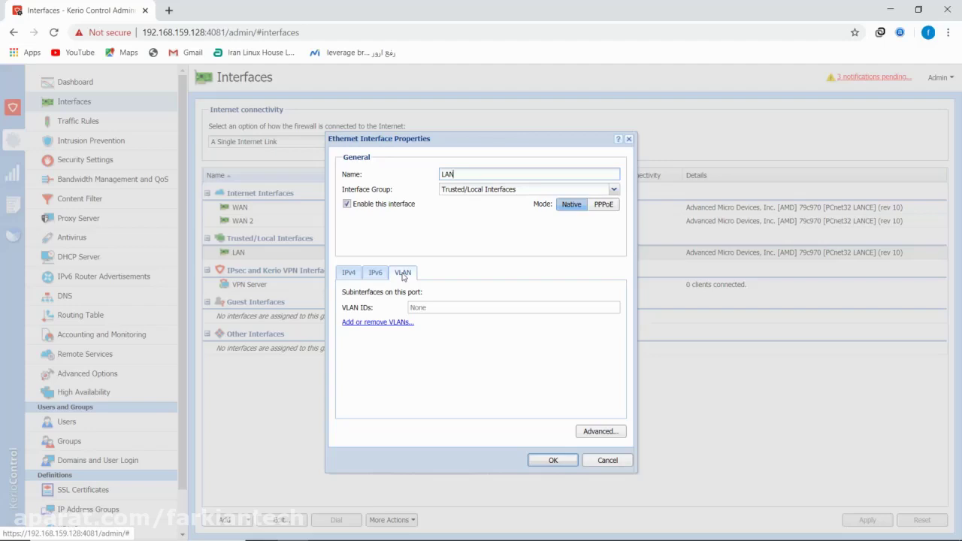
click(365, 323)
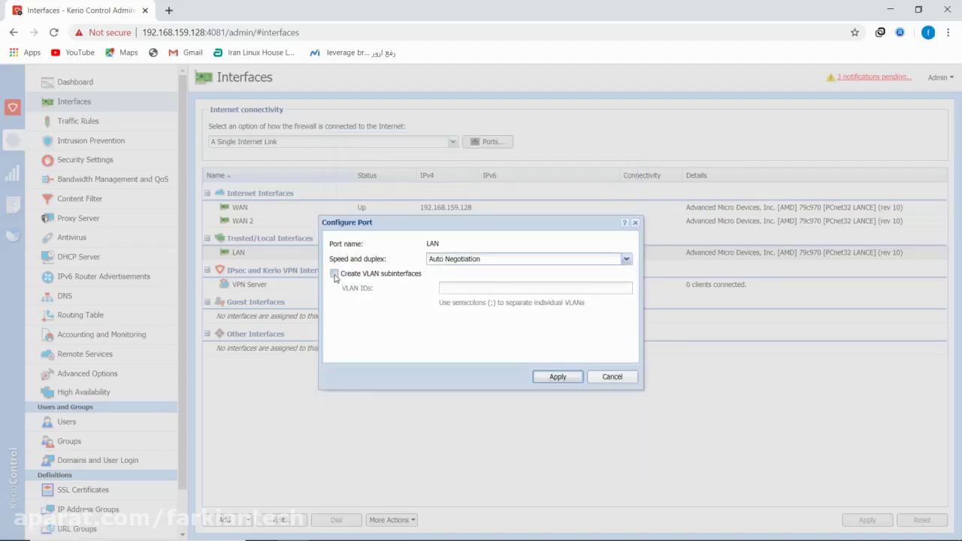
click(334, 274)
click(459, 289)
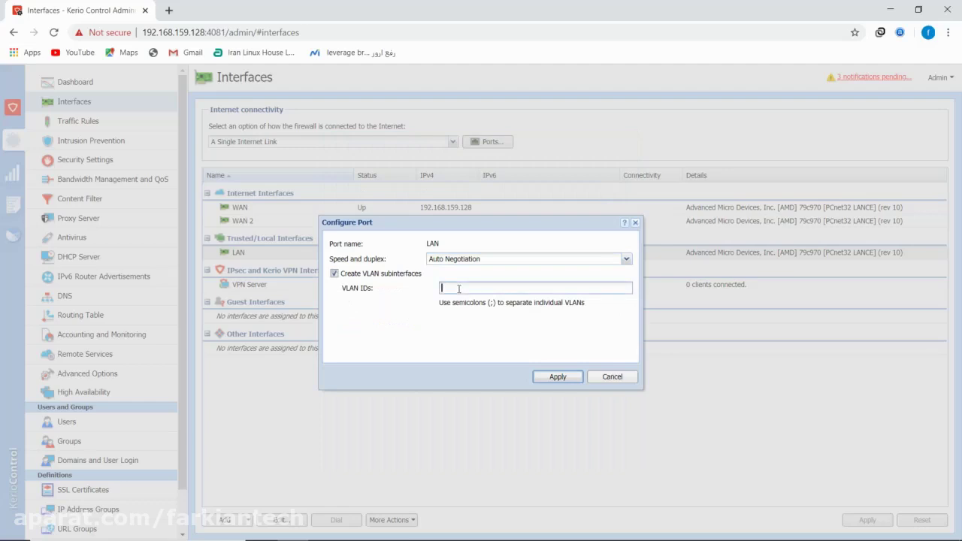
text(100;)
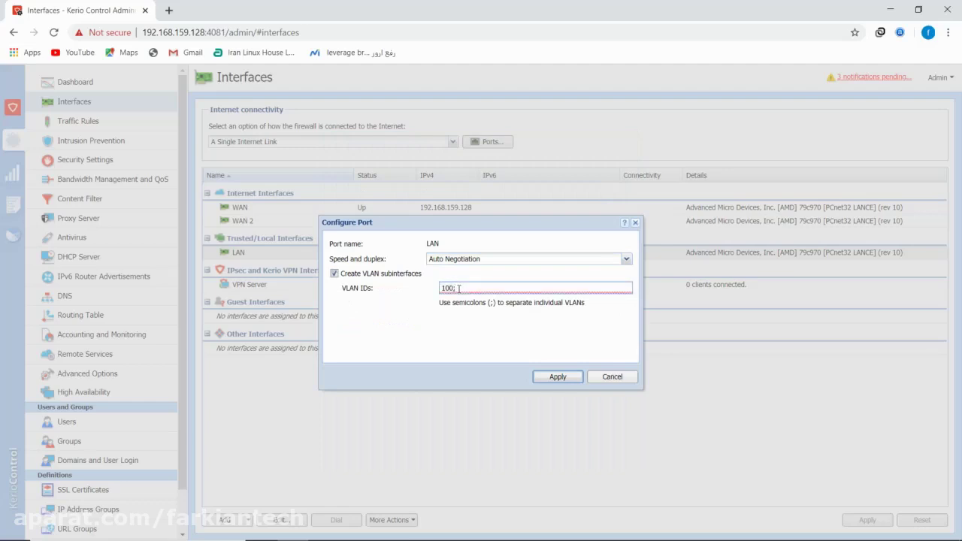
text(200;)
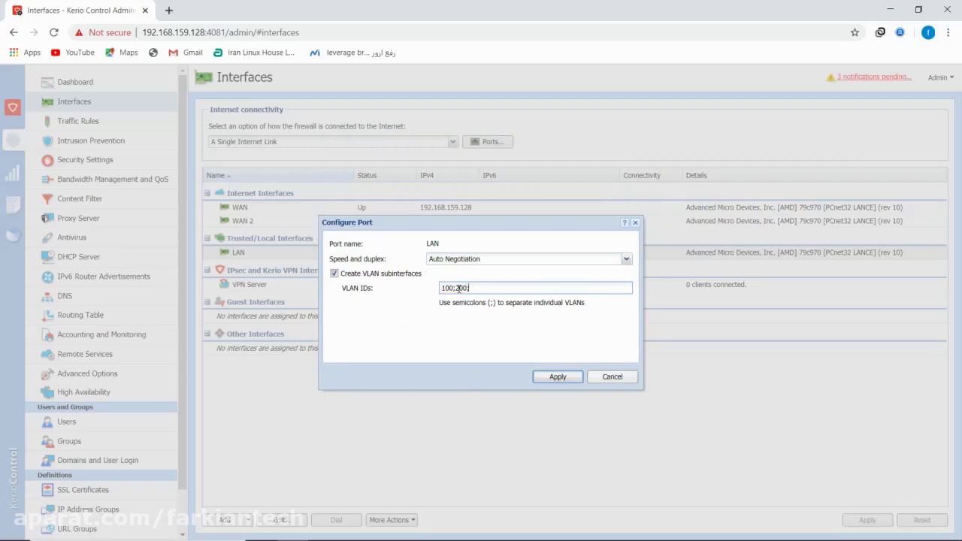
text(300;400)
click(557, 376)
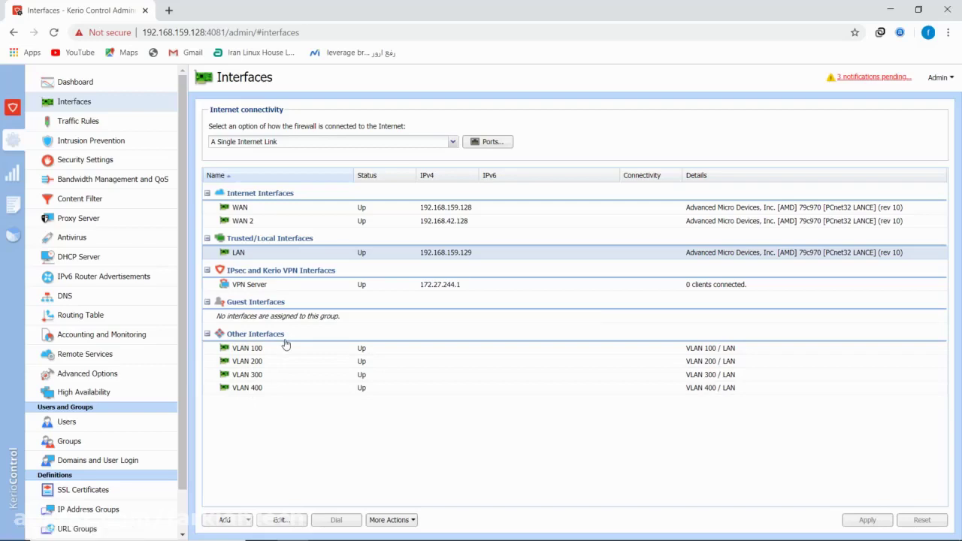
Assign the VLAN 100 and VLAN 200 subinterfaces to the Trusted/Local Interfaces group.
double_click(242, 349)
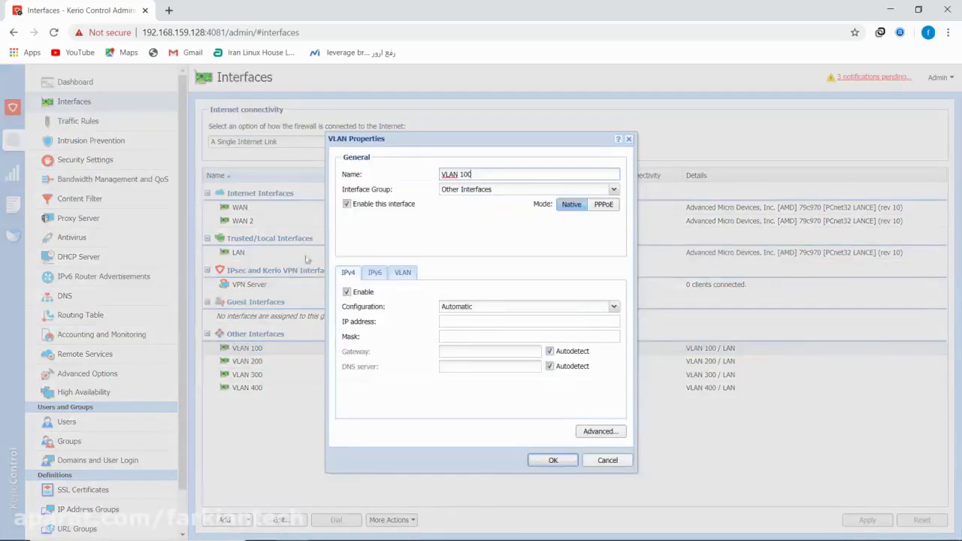
click(614, 190)
click(480, 214)
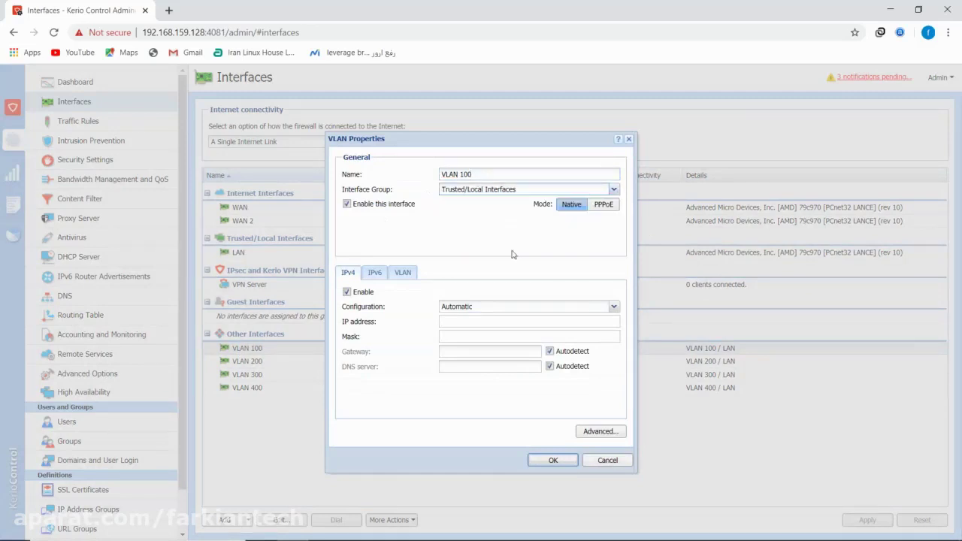
click(553, 460)
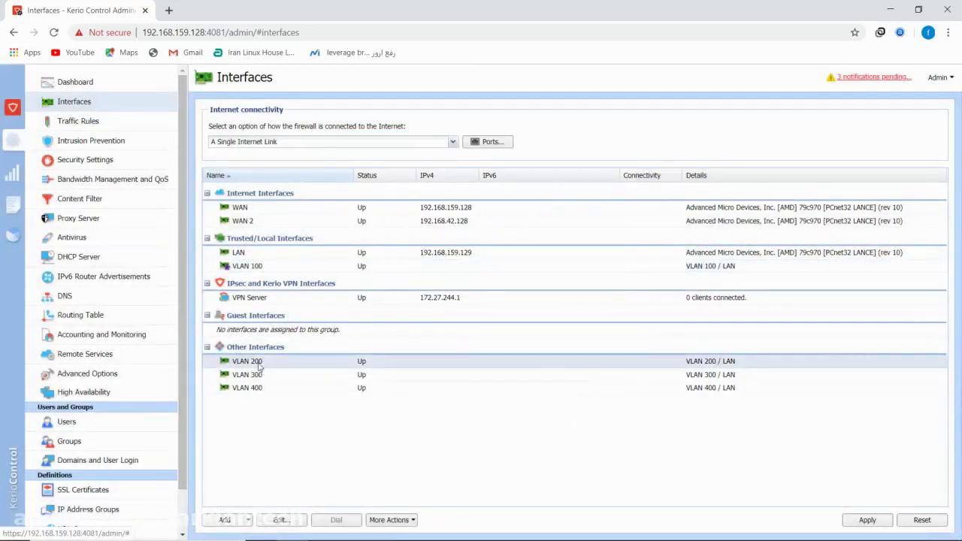
double_click(258, 362)
click(613, 189)
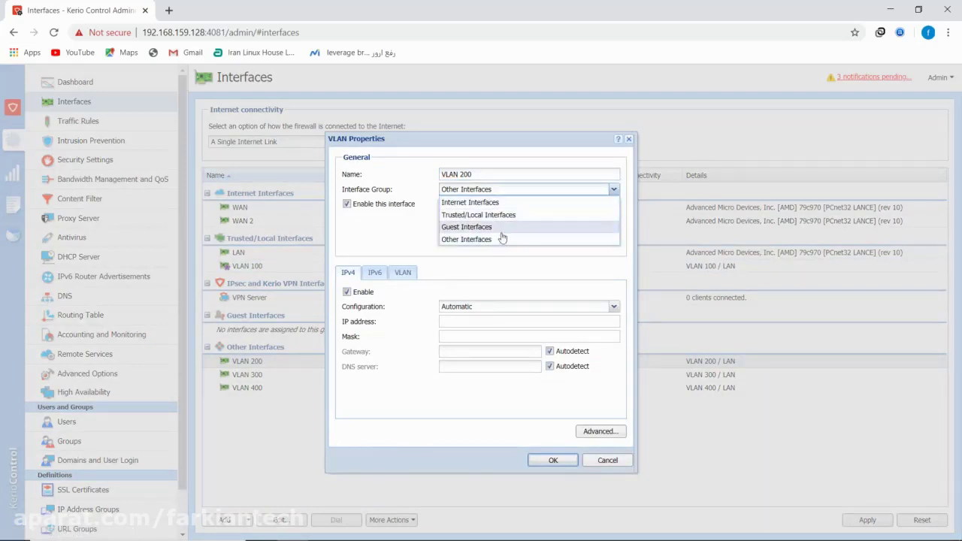
click(485, 215)
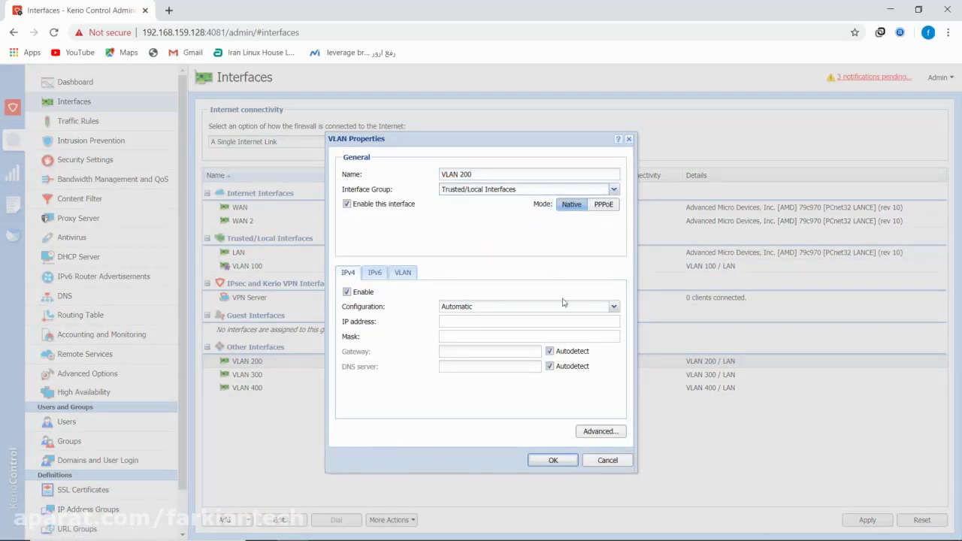
click(553, 460)
Assign the VLAN 300 and VLAN 400 subinterfaces to the Trusted/Local Interfaces group and apply the interface changes.
double_click(256, 375)
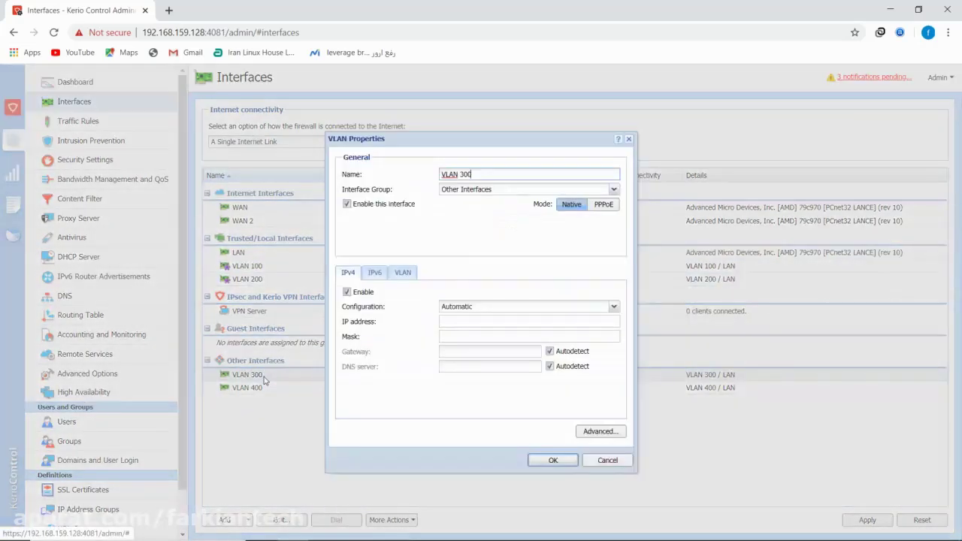
click(614, 189)
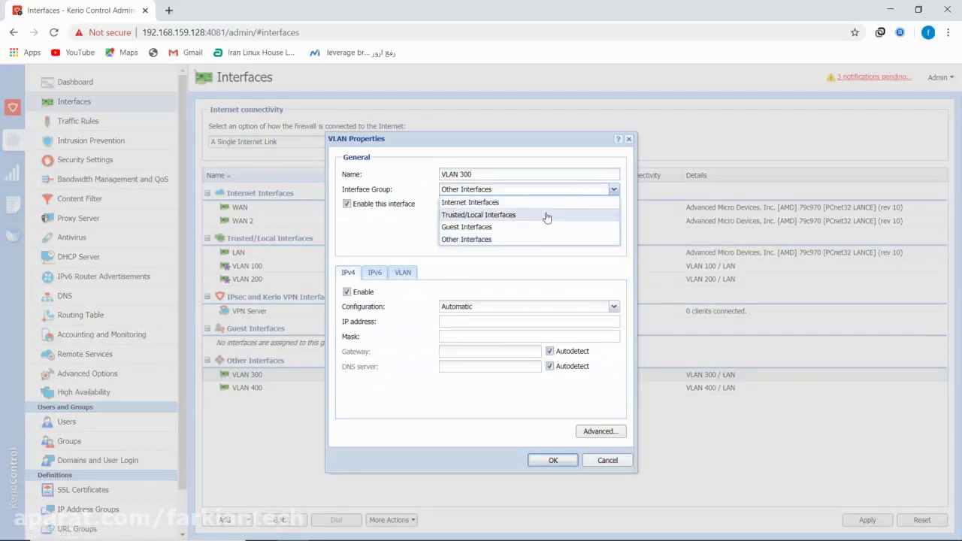
click(493, 215)
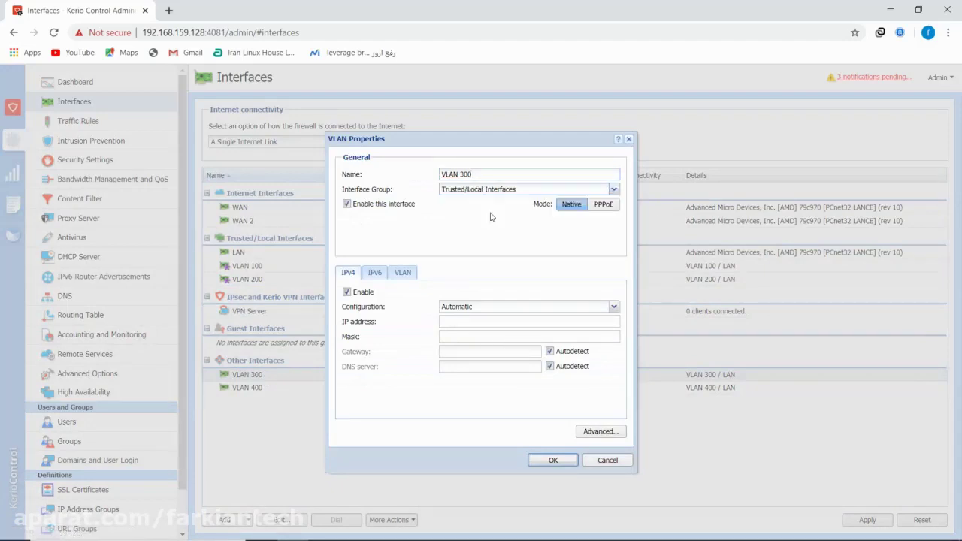
click(550, 460)
double_click(242, 388)
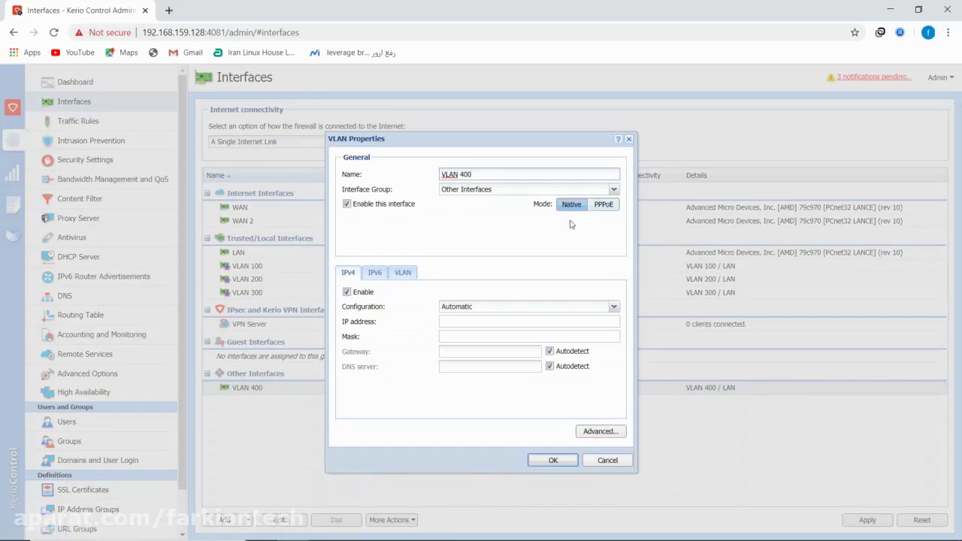
click(613, 190)
click(501, 215)
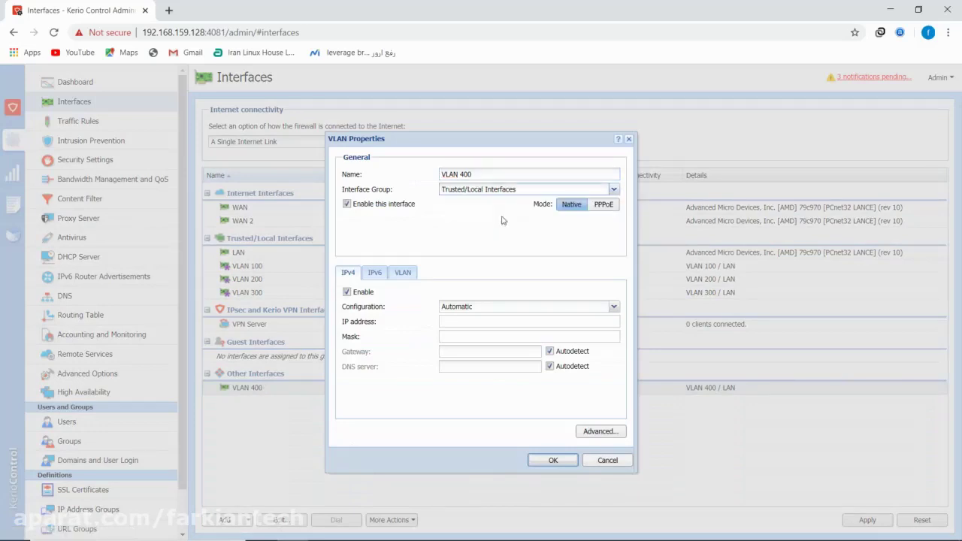
click(547, 461)
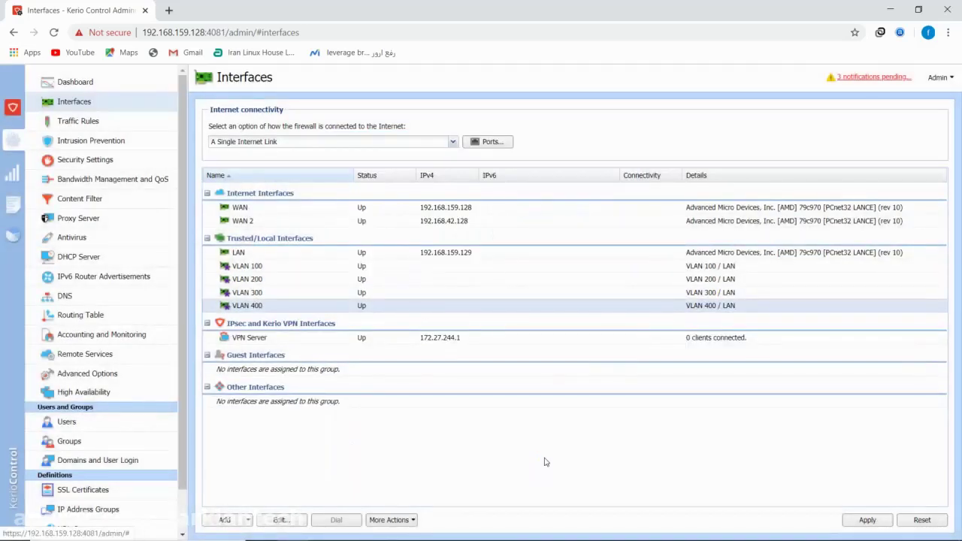
click(867, 519)
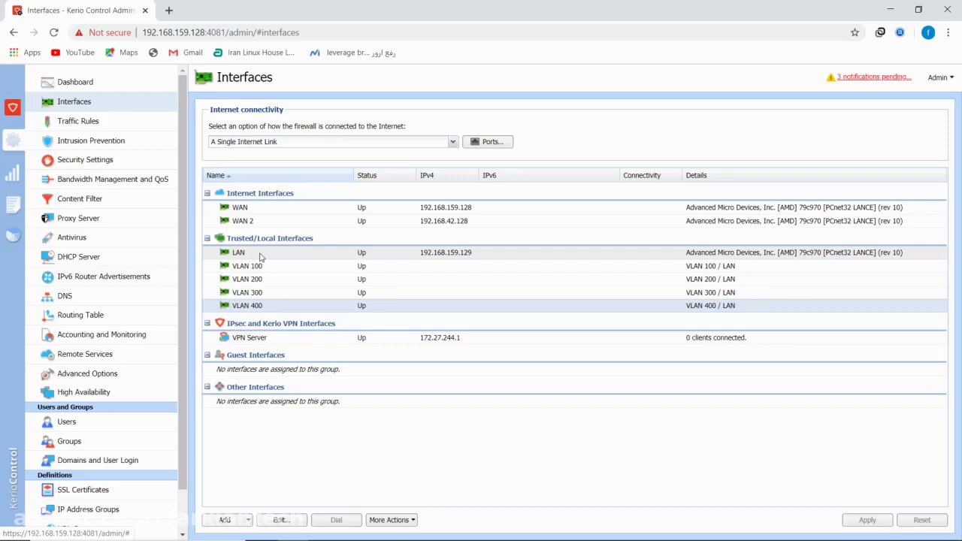
Rename the LAN interface to Trunk and apply the change.
click(260, 255)
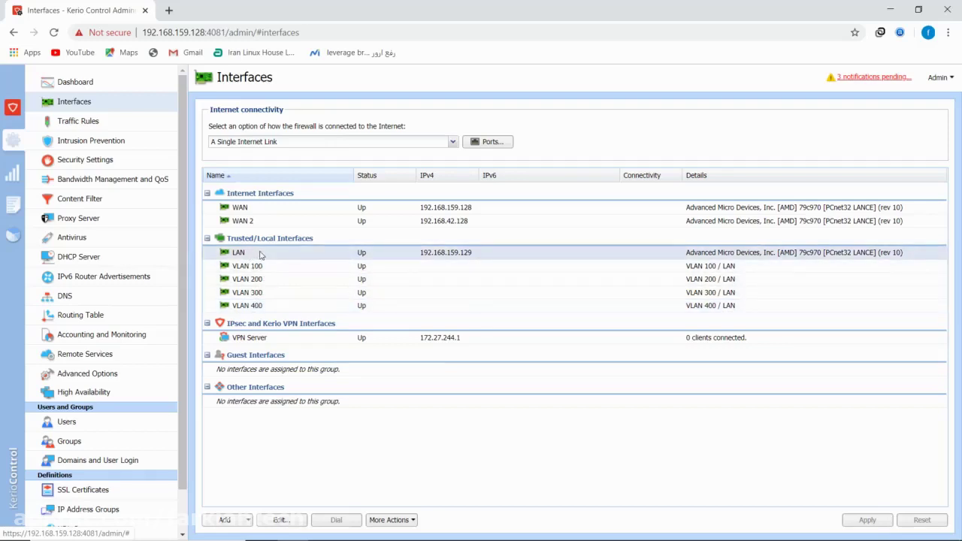
double_click(260, 256)
drag(458, 175, 419, 177)
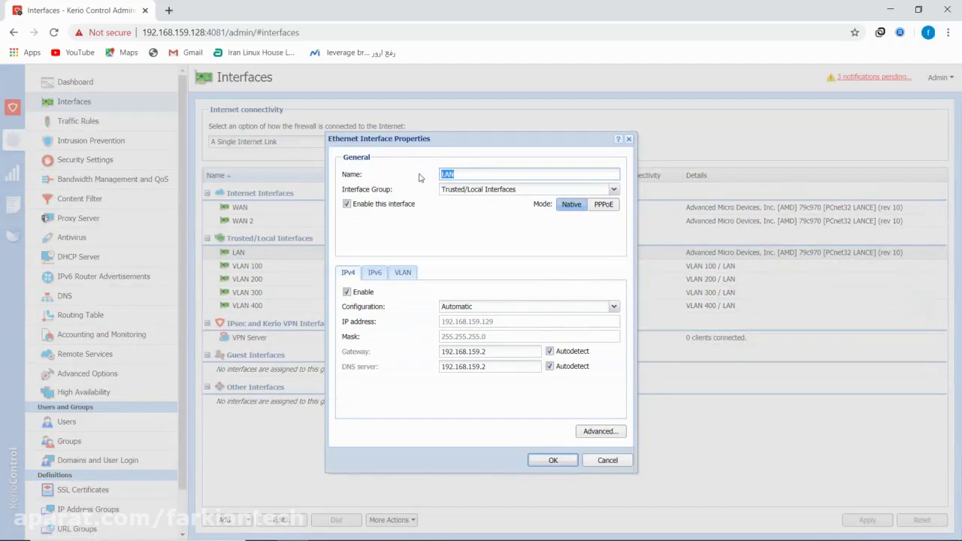
text(Ti)
text(unk)
click(554, 463)
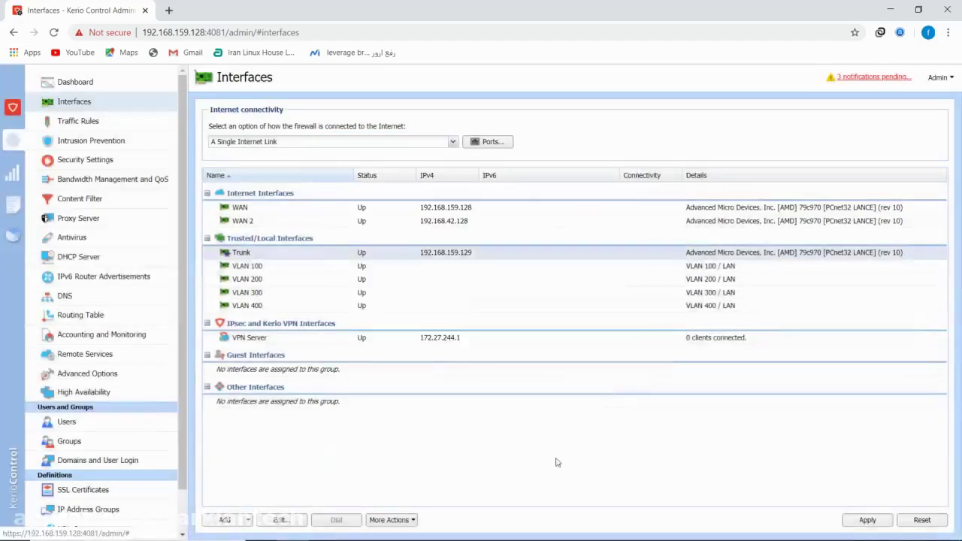
click(864, 520)
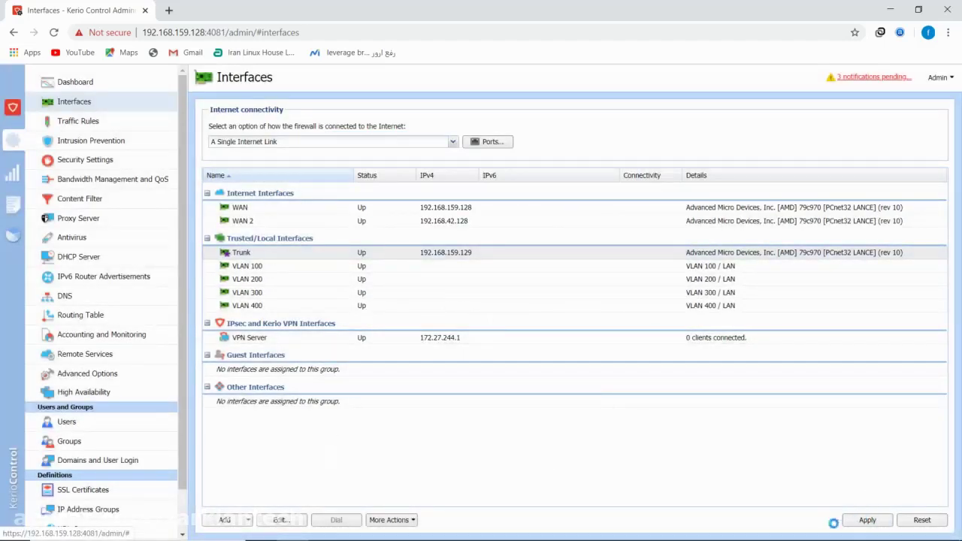
Switch the IPv4 configuration of VLAN 100 to Manual and set its IP address to 192.168.100.1.
double_click(275, 270)
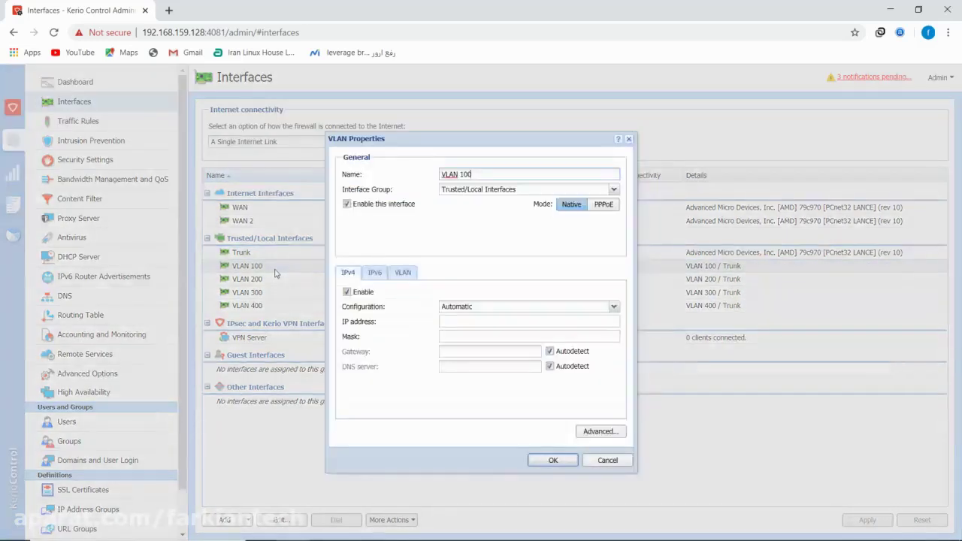
click(468, 323)
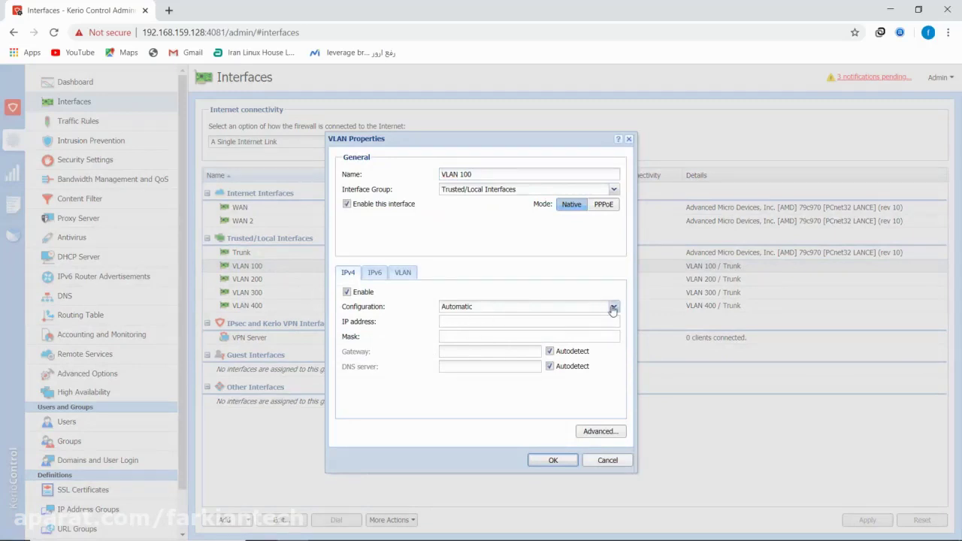
click(611, 307)
click(500, 335)
click(456, 321)
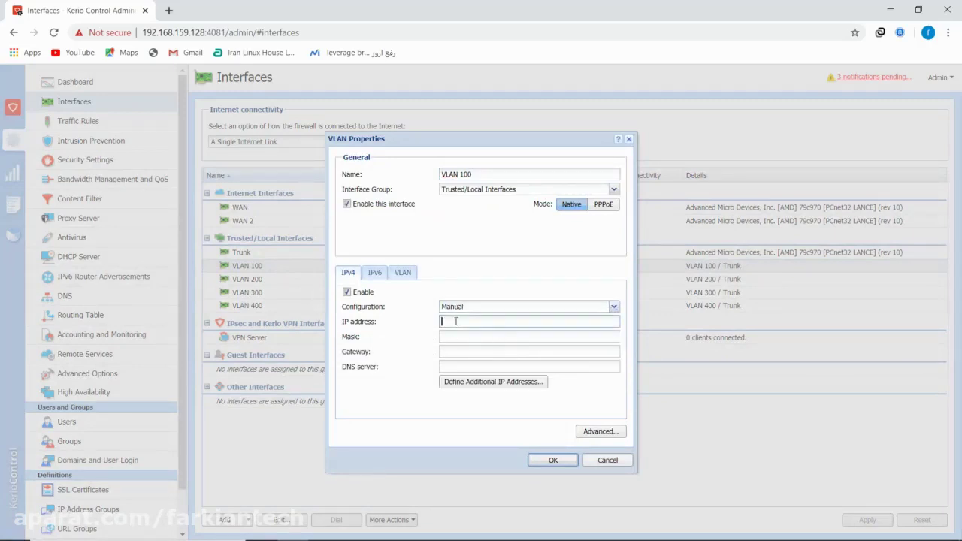
text(192.168)
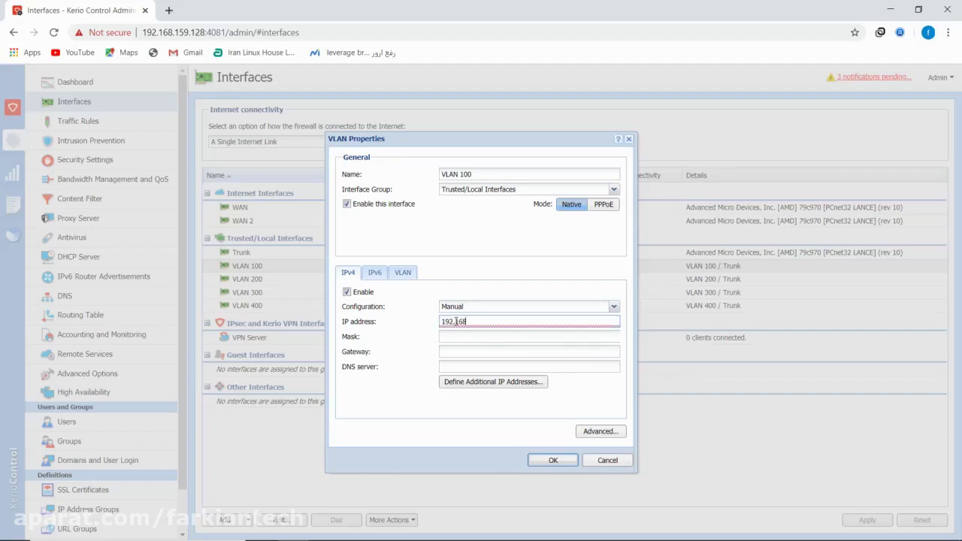
text(.)
key(BackSpace)
text(.100.1)
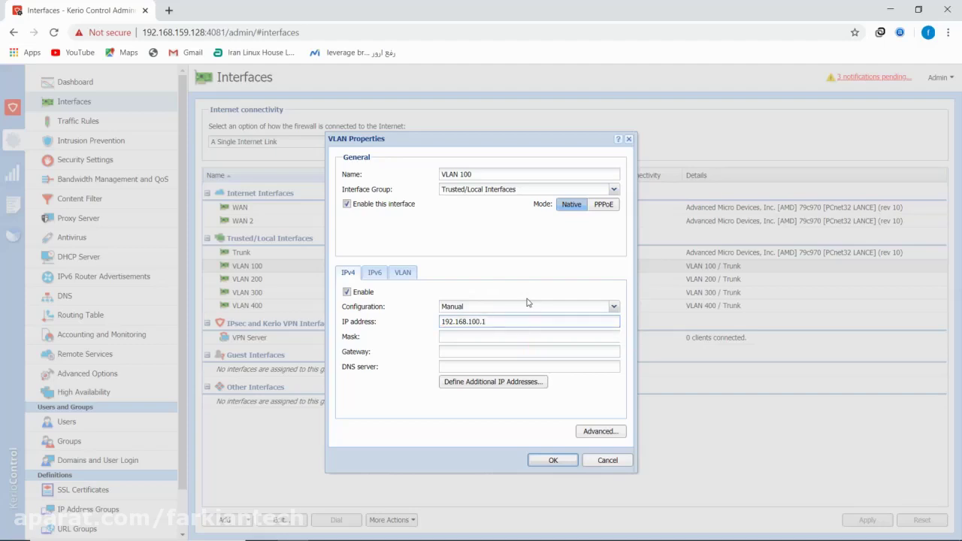
Set the VLAN 100 subnet mask to 255.255.255.0, keep the Manual configuration, and apply the interface changes.
click(506, 338)
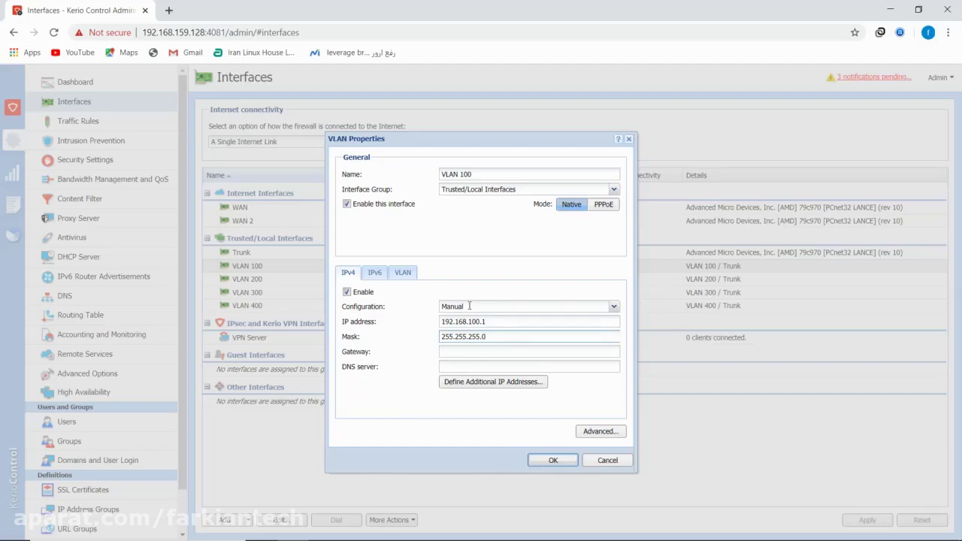
click(614, 307)
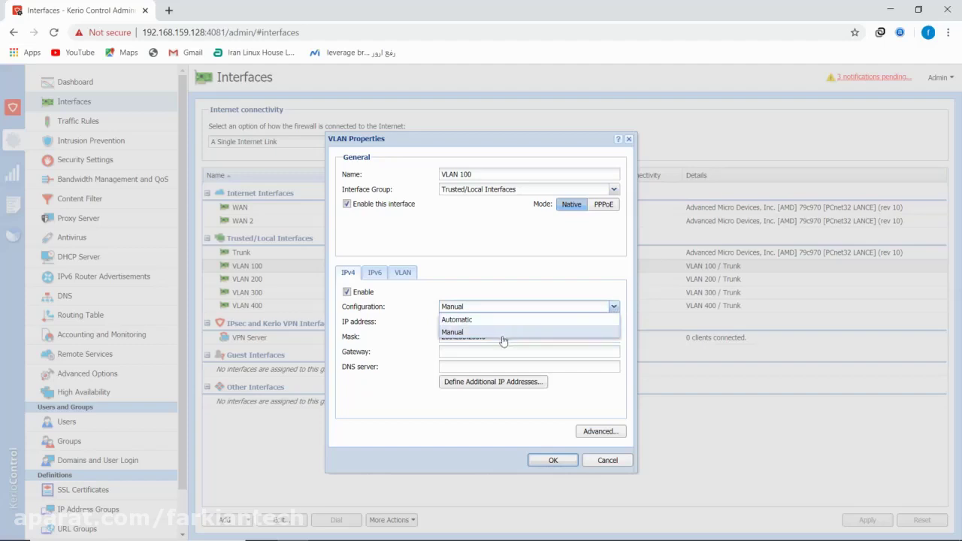
click(405, 411)
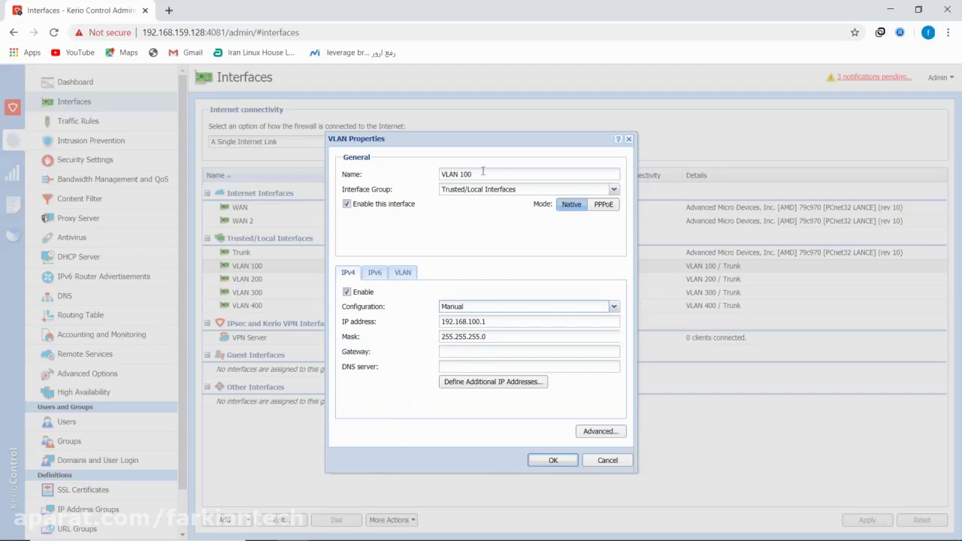
click(552, 460)
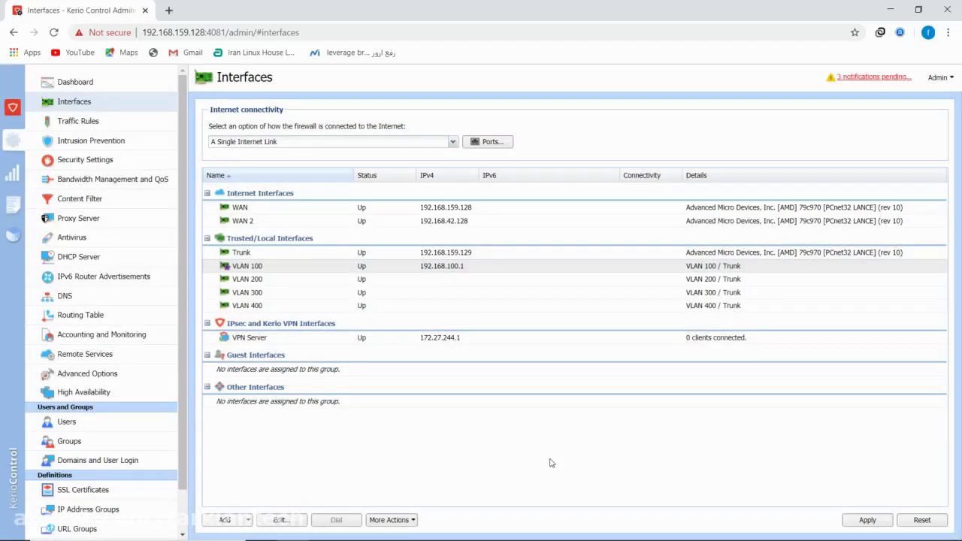
click(866, 520)
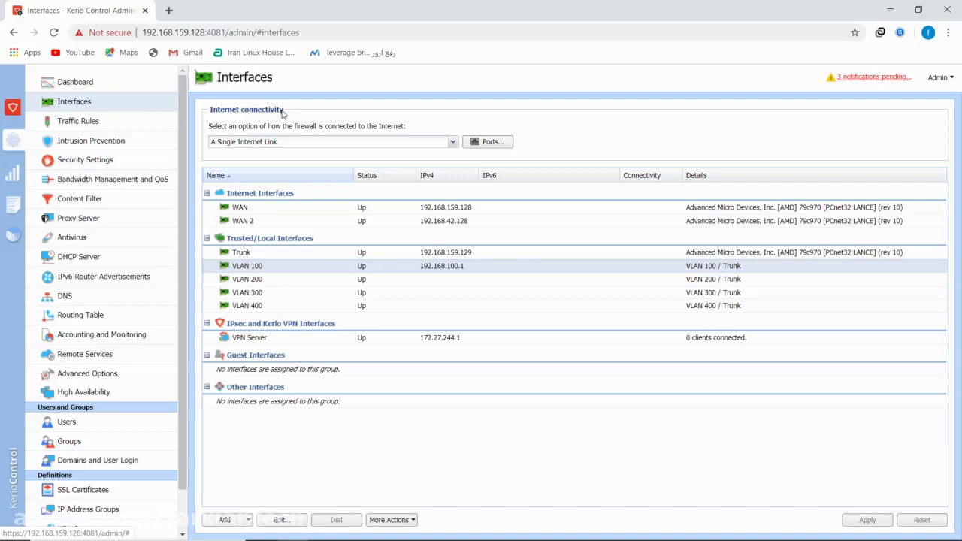
Set Internet connectivity to Multiple Internet Links - Failover with WAN as primary link and WAN 2 as backup link, and apply.
click(451, 142)
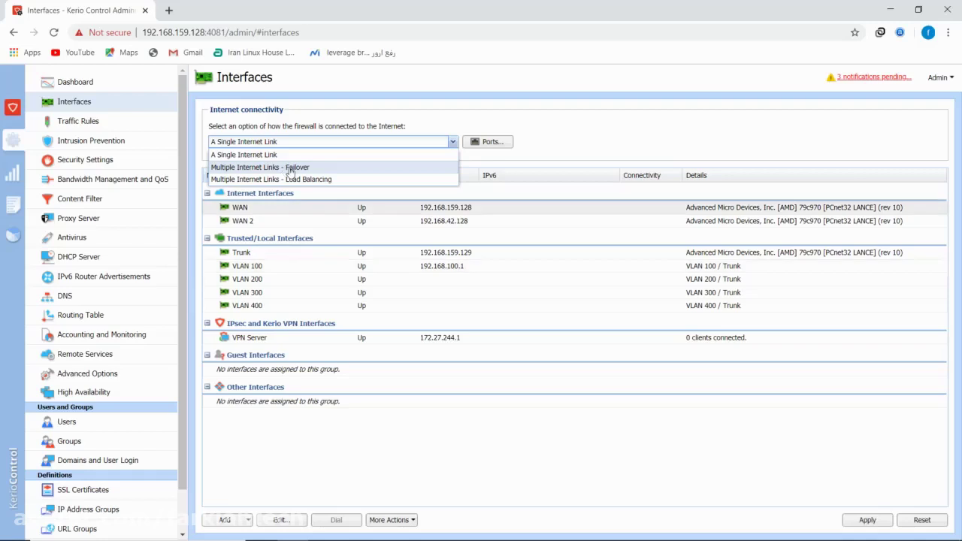
click(290, 168)
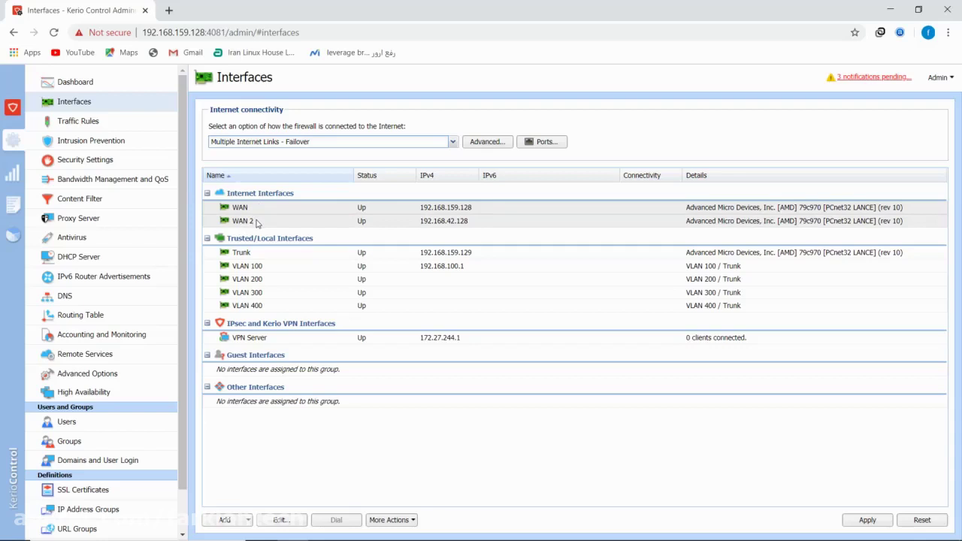
right_click(247, 208)
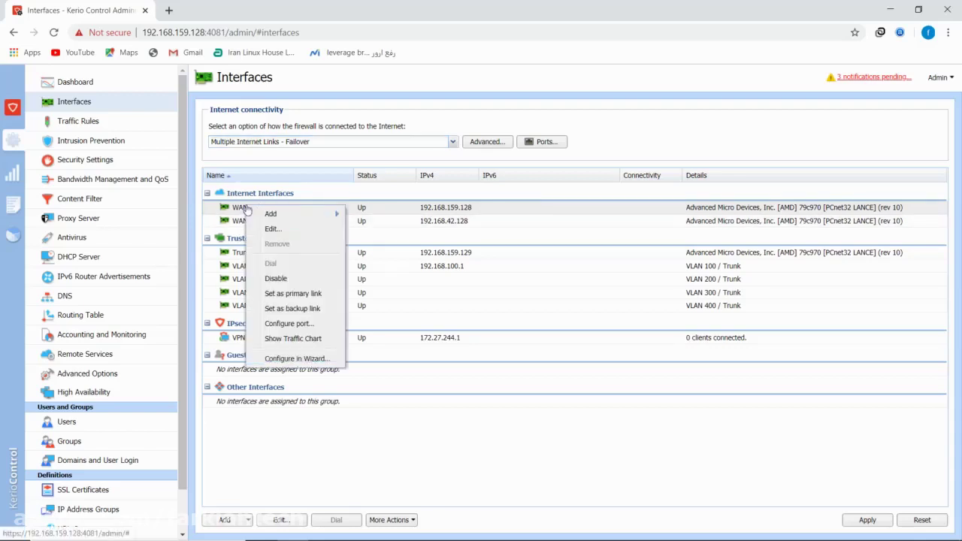
click(315, 295)
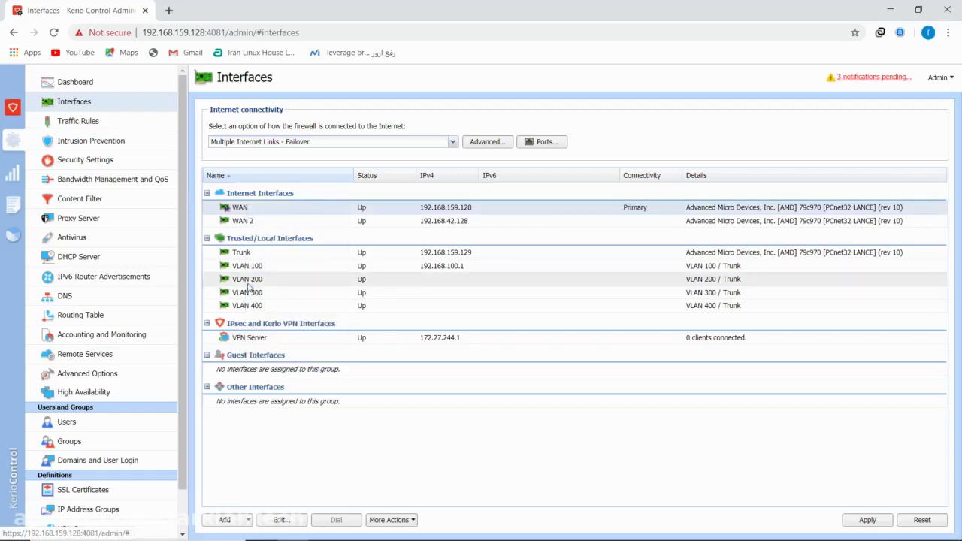
right_click(239, 224)
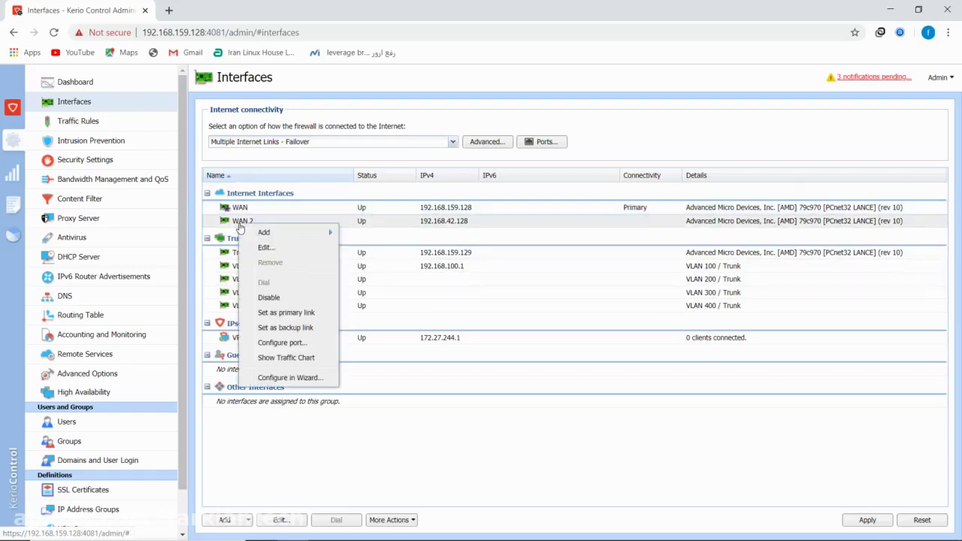
click(293, 329)
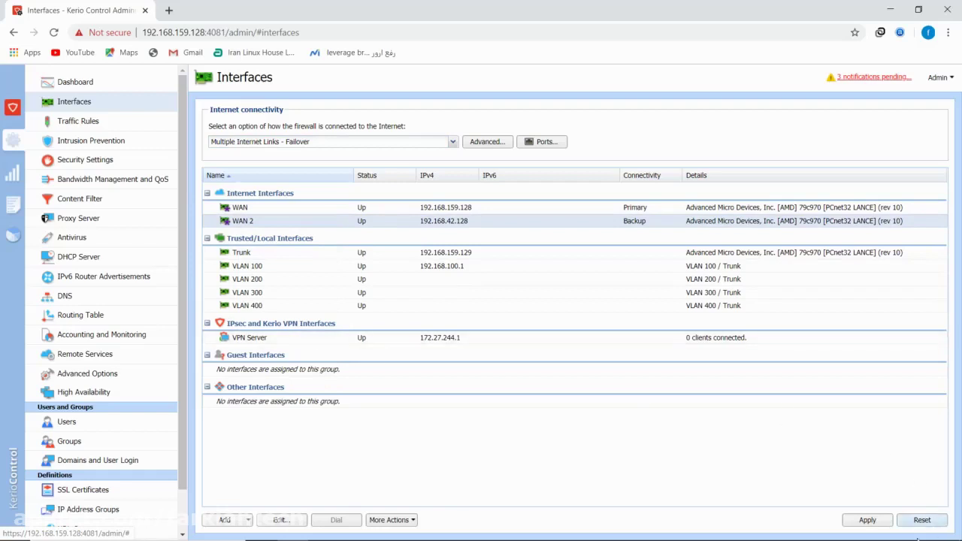
click(867, 519)
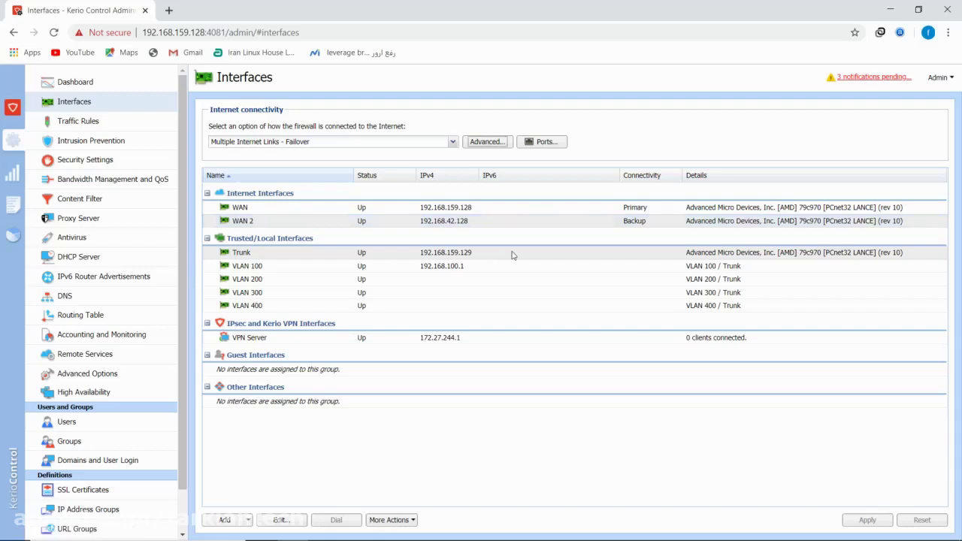
Try 8.8.8.8 as the specified probe host in the advanced connectivity options, and close them without saving.
click(487, 142)
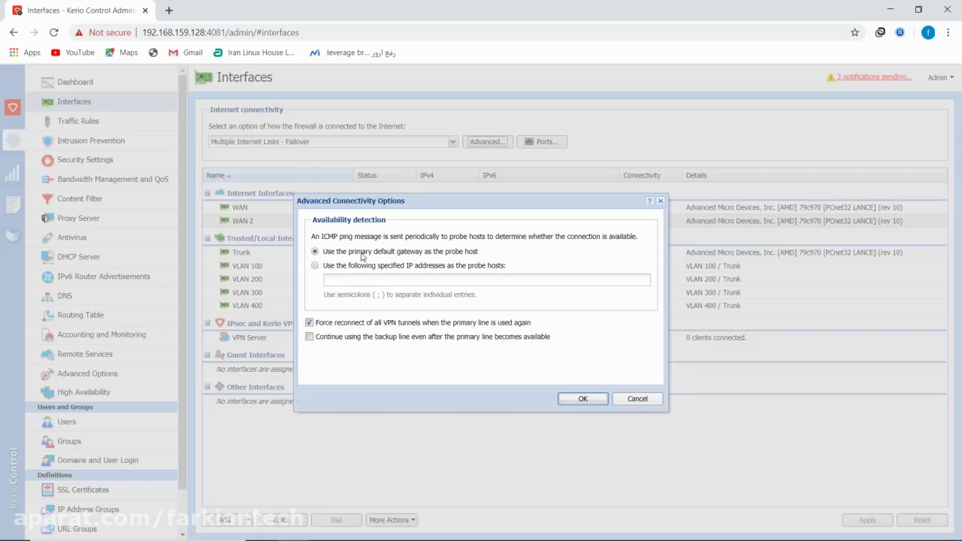
click(315, 265)
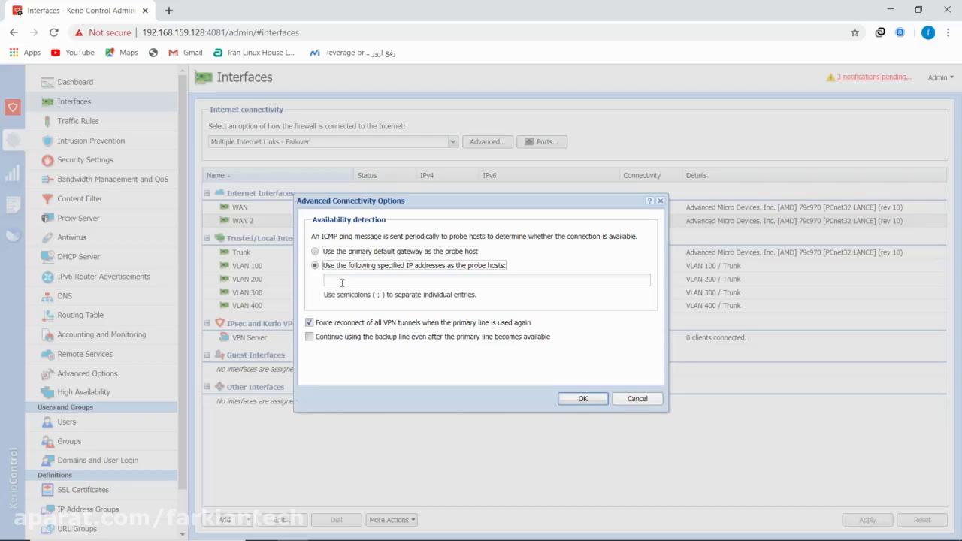
click(358, 280)
text(8.)
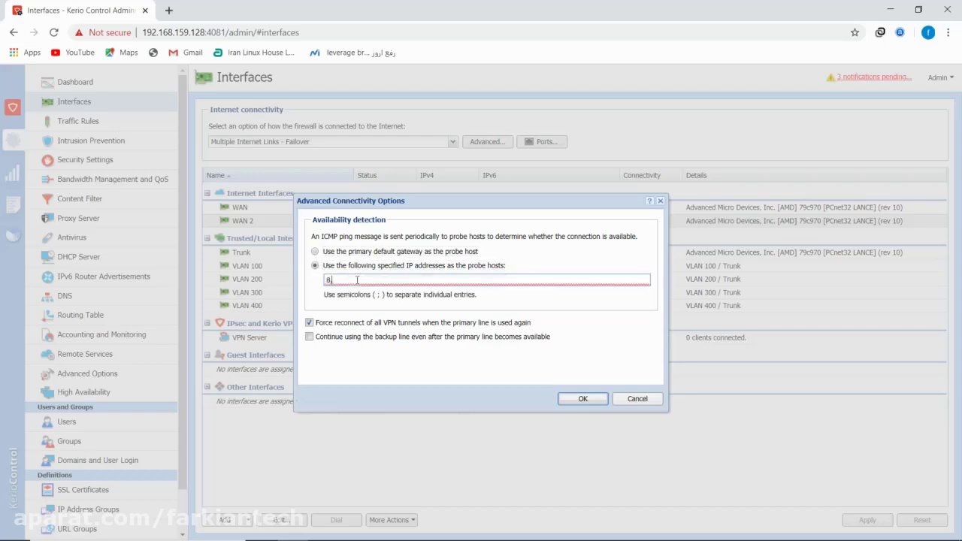
text(8.8.8)
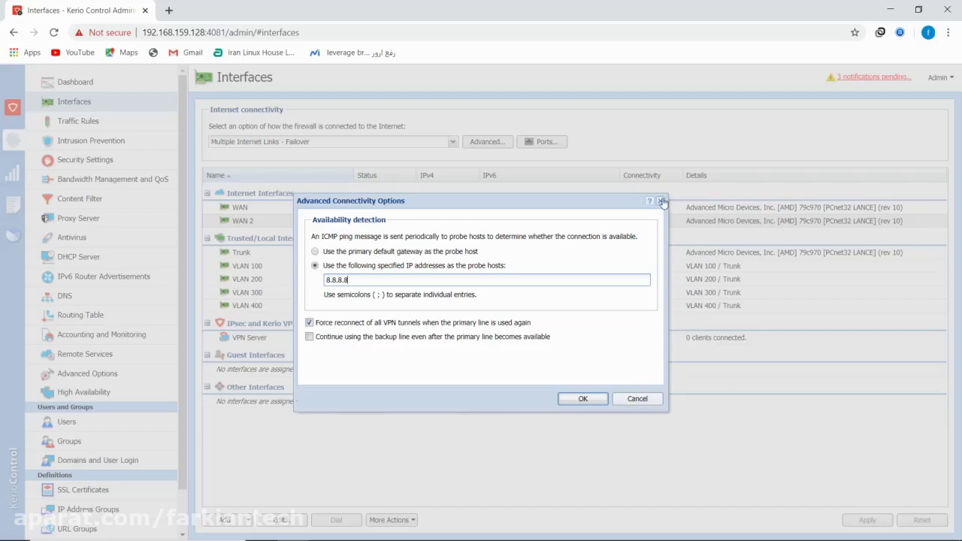
click(660, 201)
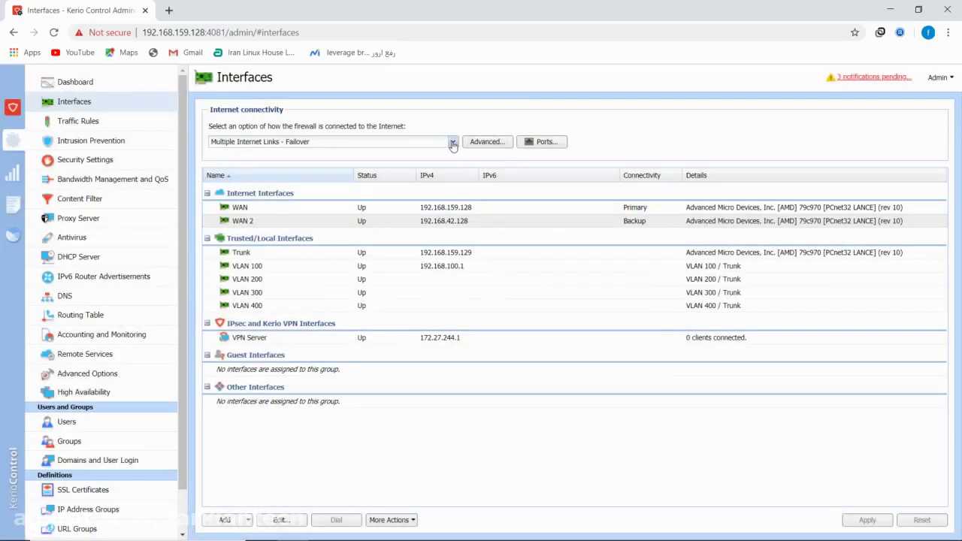
Switch Internet connectivity to Multiple Internet Links - Load Balancing and check the WAN interface's properties without changing them.
click(452, 142)
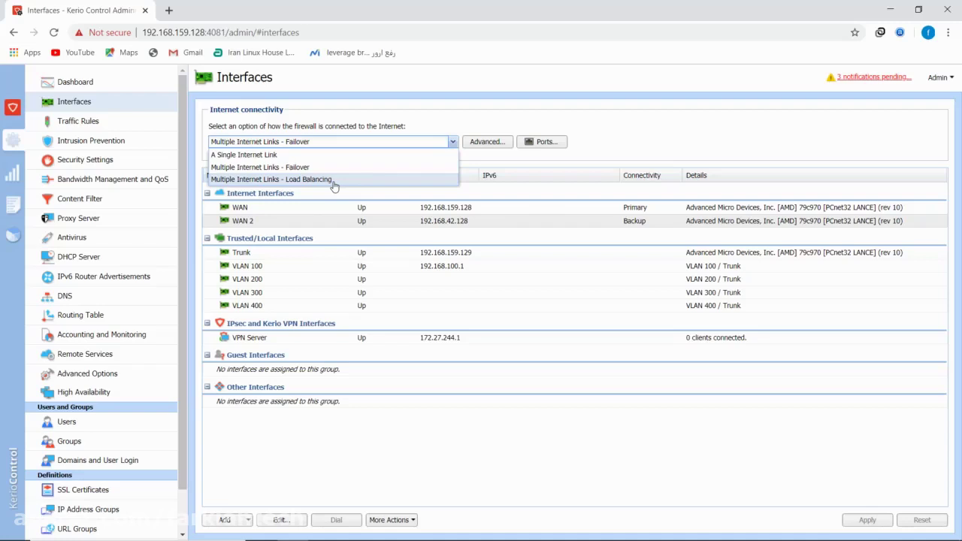
click(334, 180)
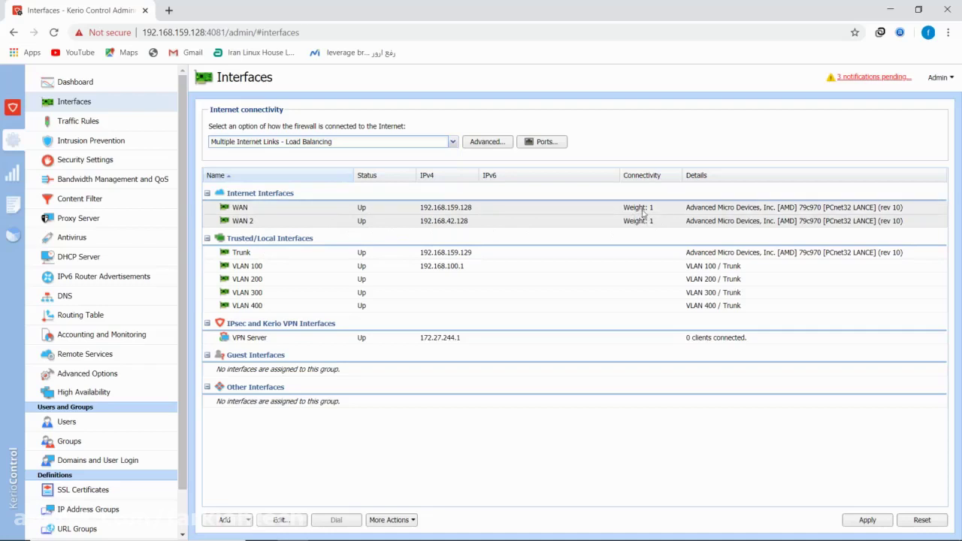
double_click(593, 209)
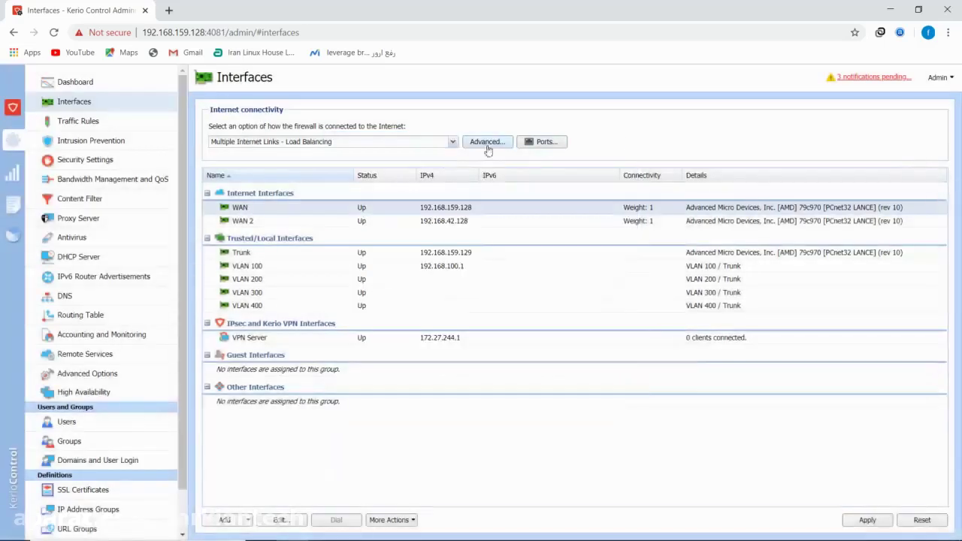
click(628, 139)
click(451, 143)
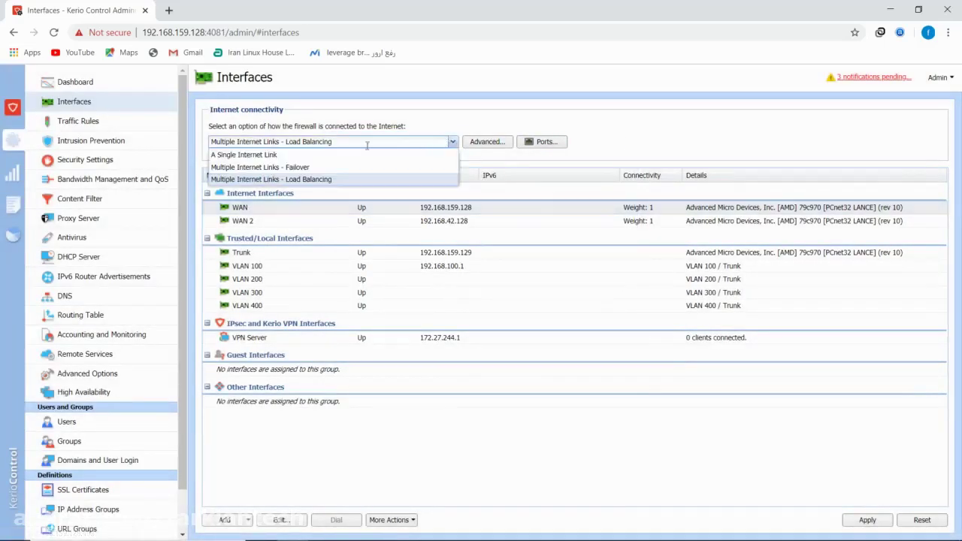